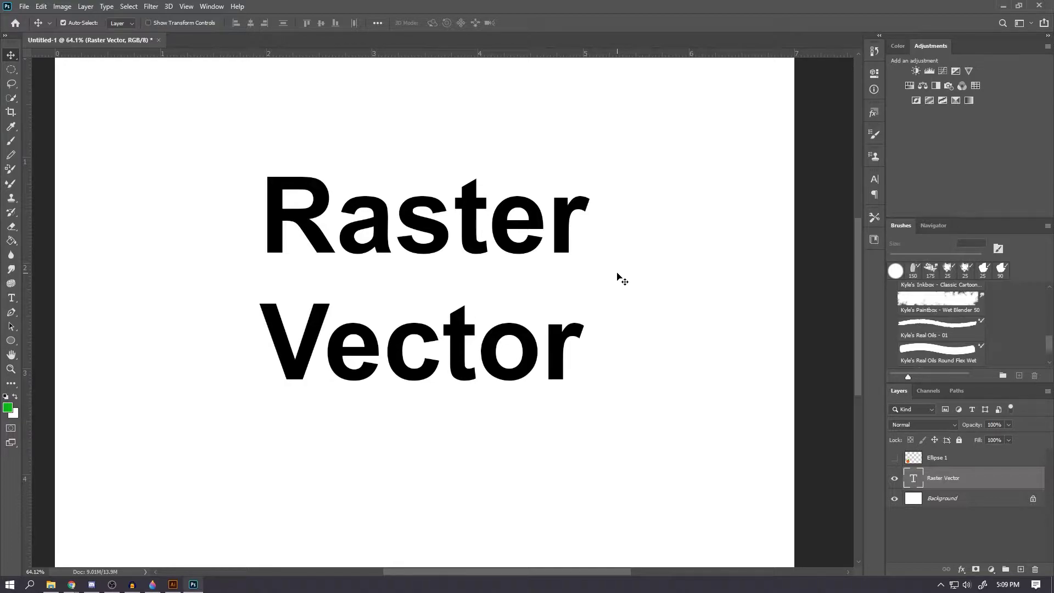
Make the Ellipse 1 layer visible to reveal the painted orange with its green leaf.
scroll(559, 225, "down", 1)
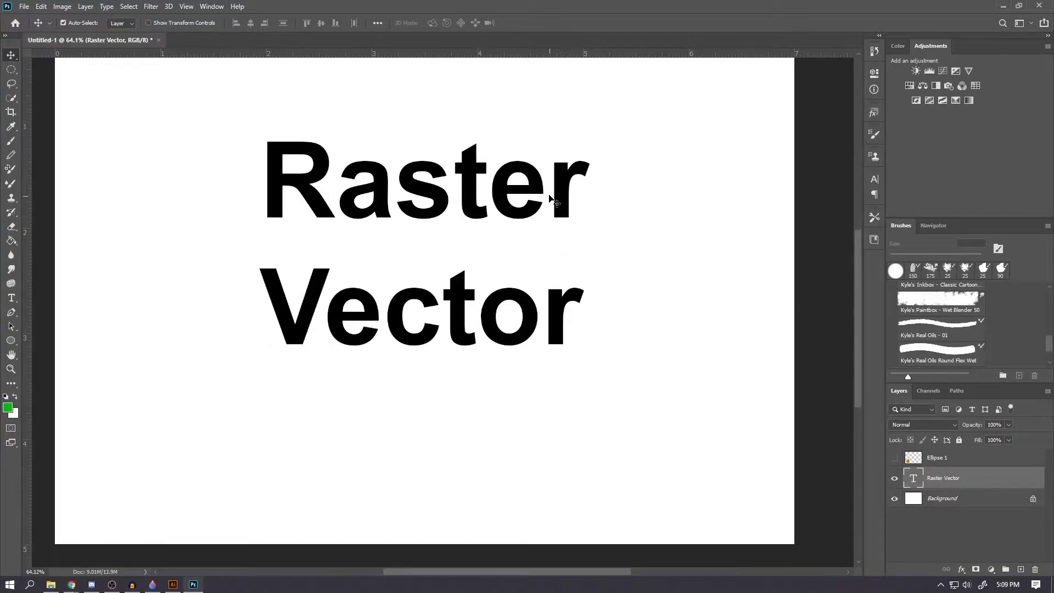
scroll(548, 181, "up", 1)
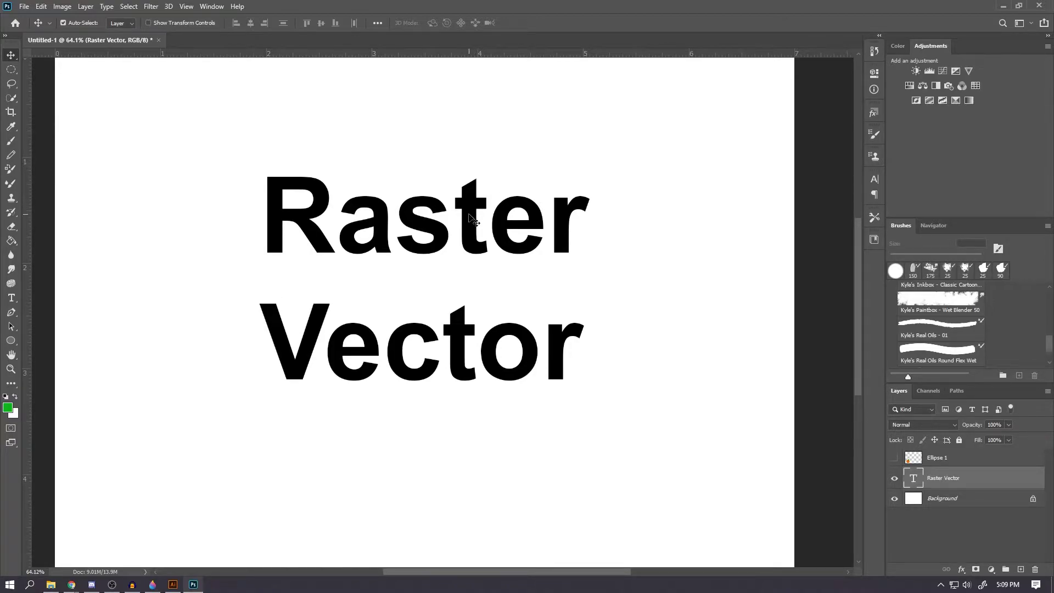
scroll(470, 219, "down", 1)
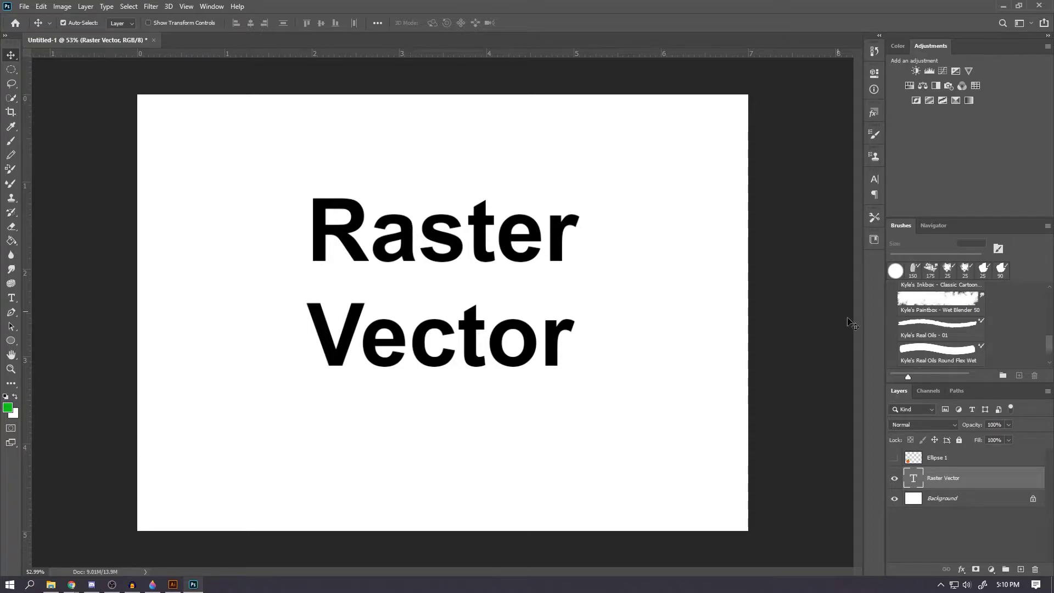
left_click(894, 459)
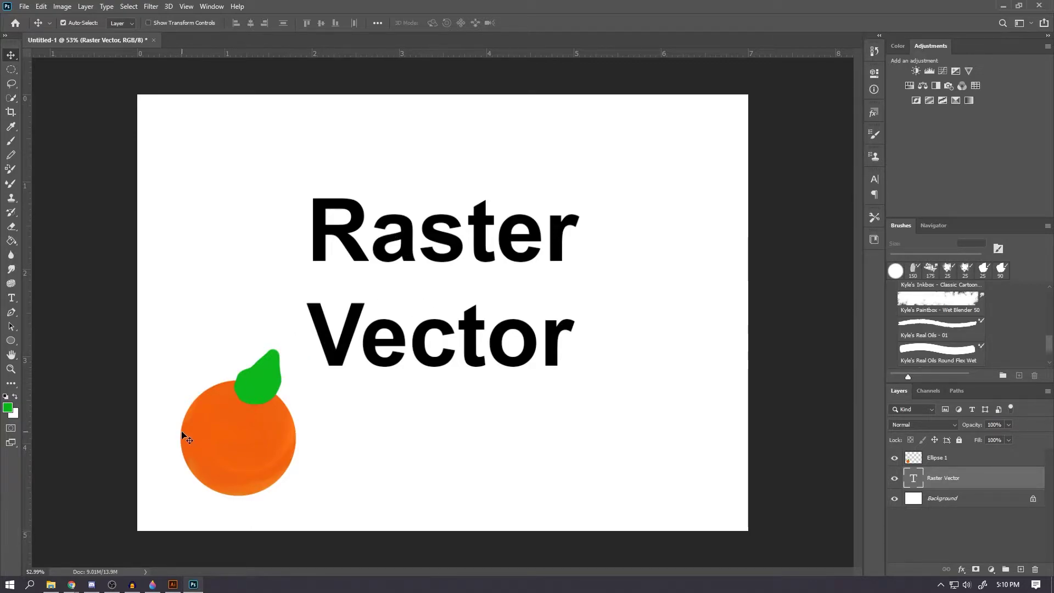
Zoom in on the orange to show its pixels, then zoom back out.
scroll(242, 426, "up", 2)
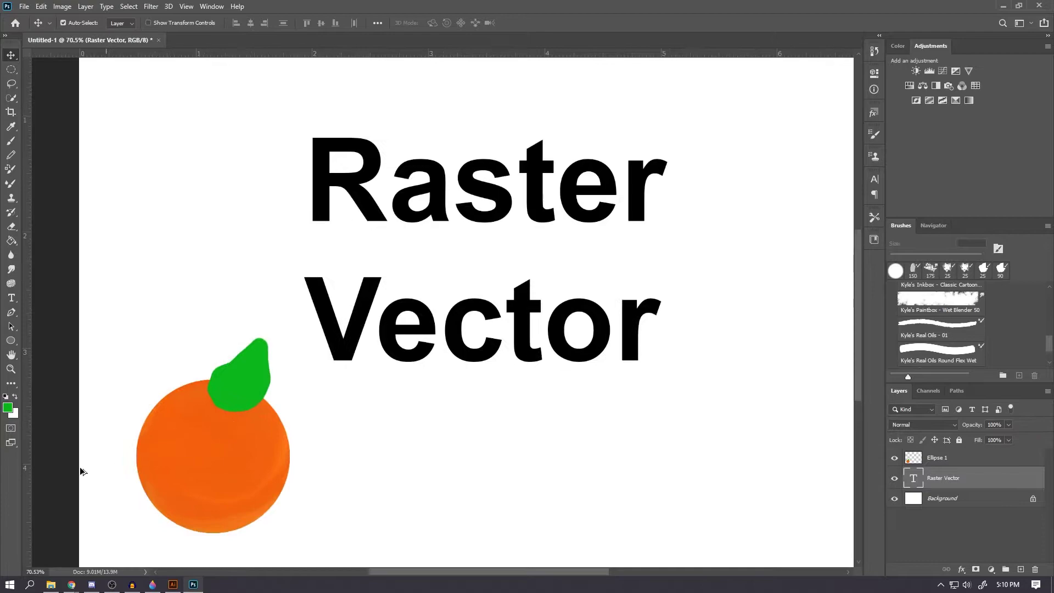
scroll(126, 442, "up", 3)
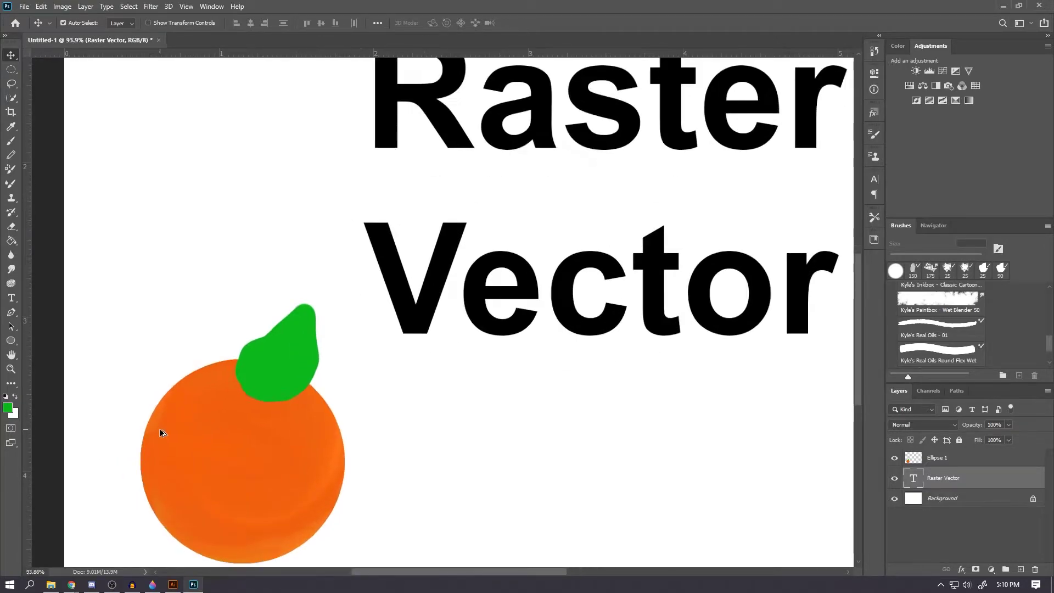
scroll(159, 433, "up", 2)
scroll(217, 371, "down", 1)
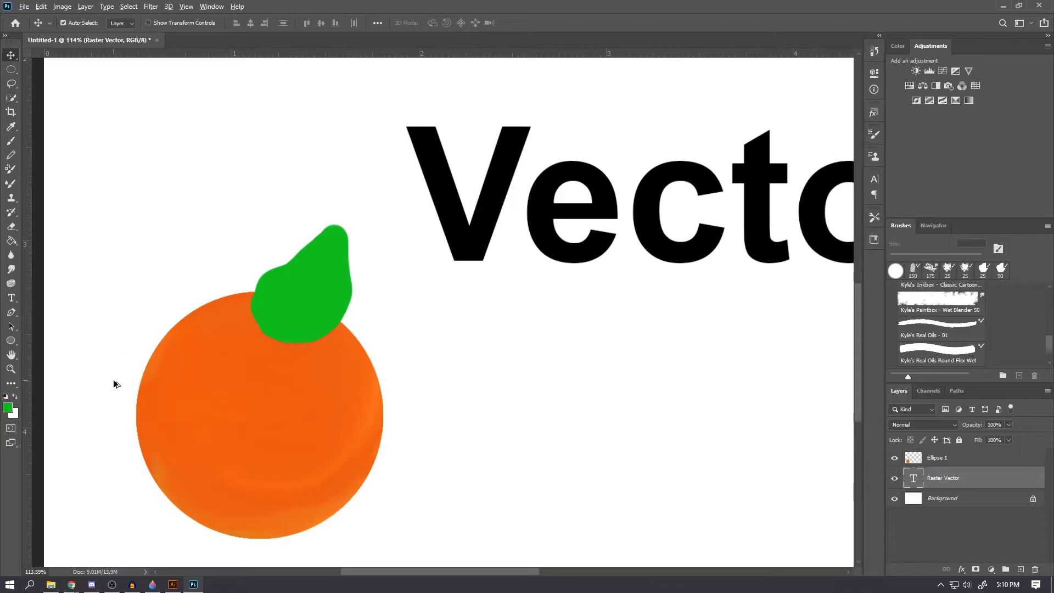
scroll(114, 383, "down", 1)
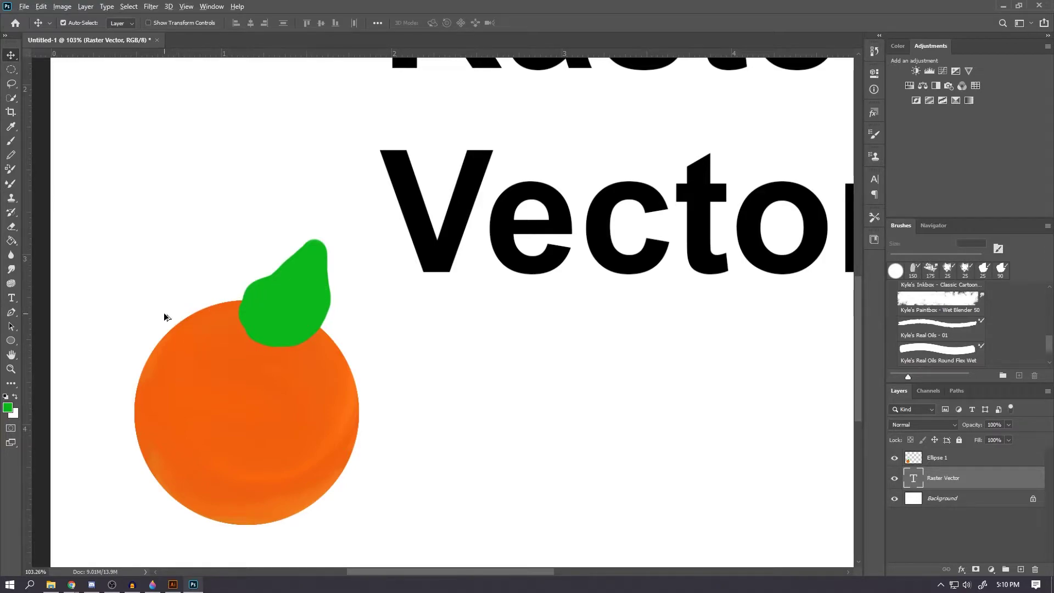
scroll(186, 332, "up", 5)
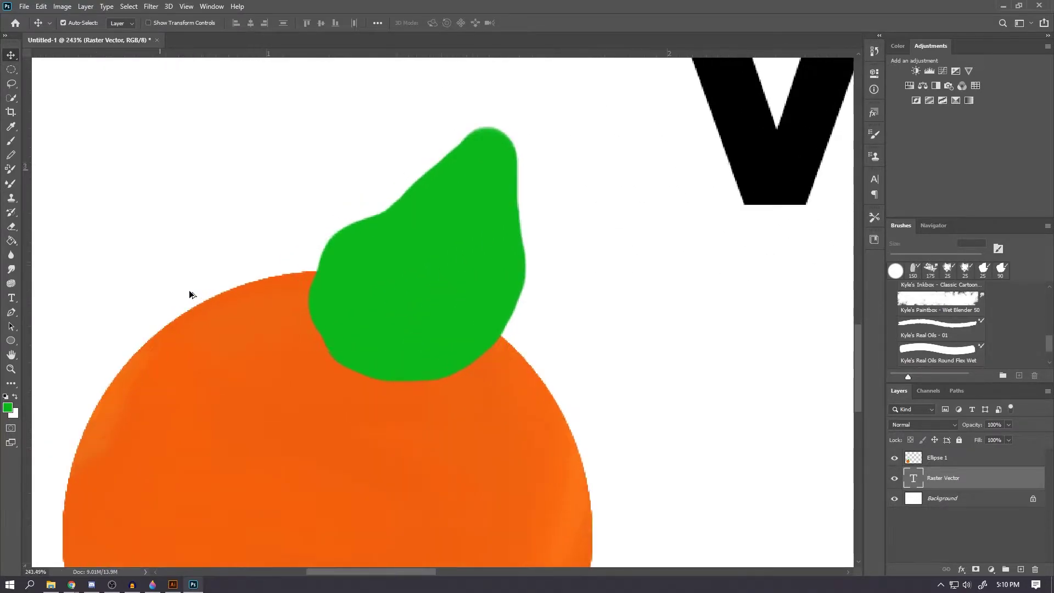
scroll(189, 295, "up", 5)
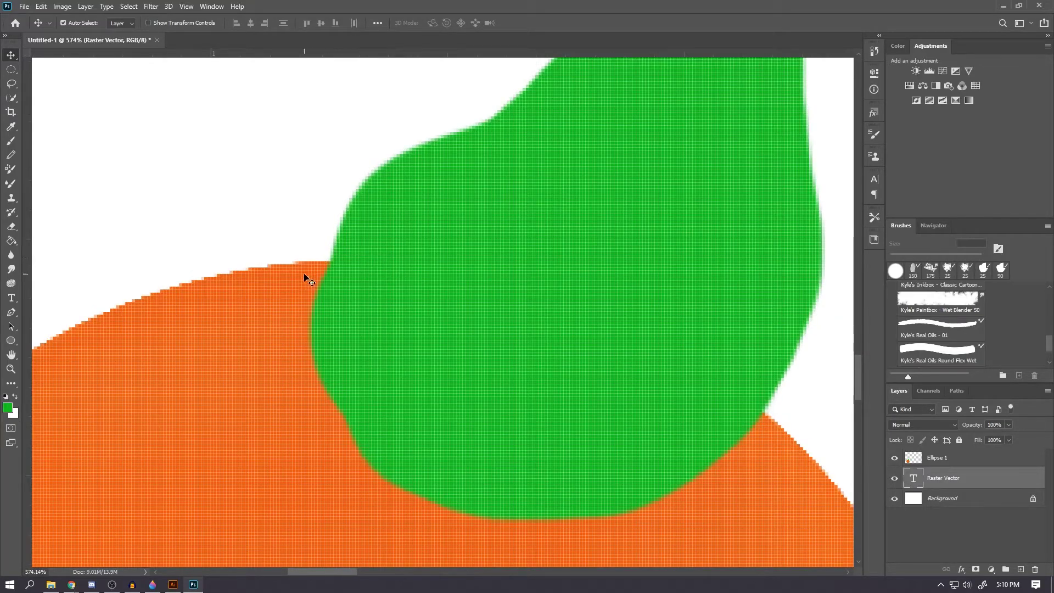
scroll(313, 276, "up", 1)
scroll(317, 275, "up", 3)
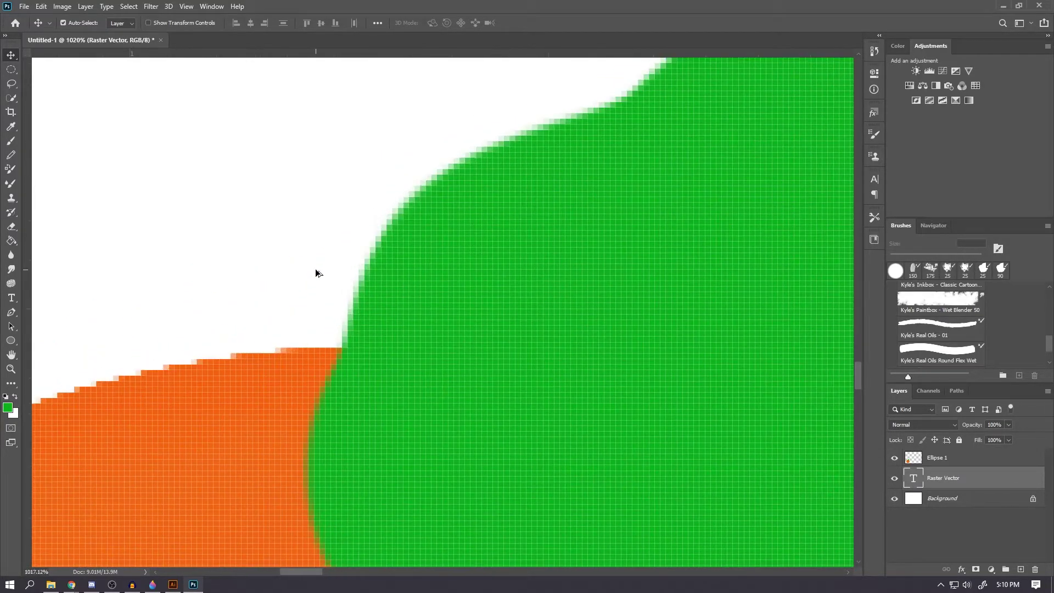
scroll(317, 273, "up", 2)
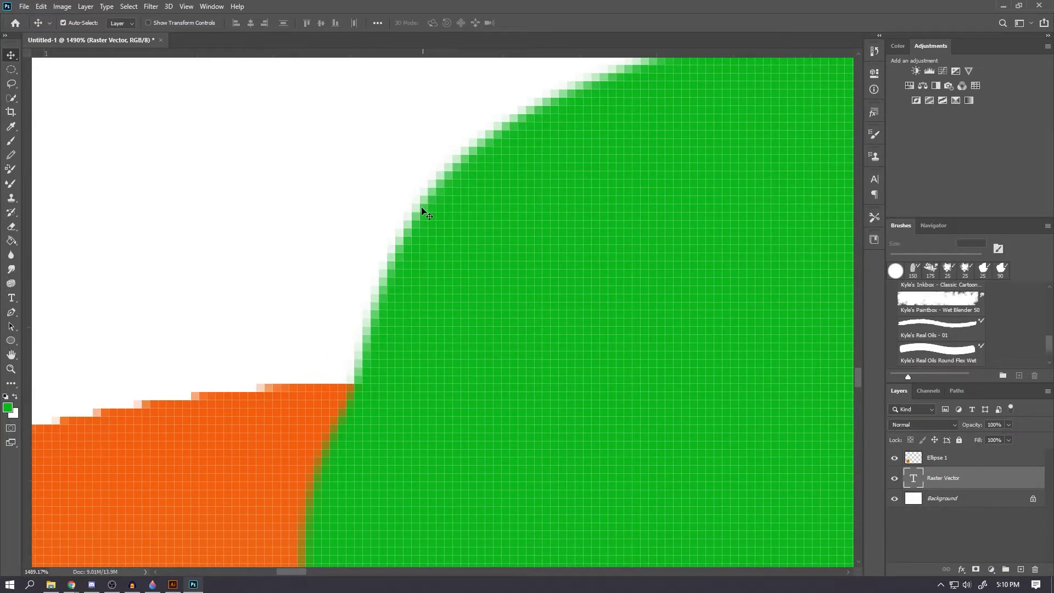
scroll(341, 308, "down", 5)
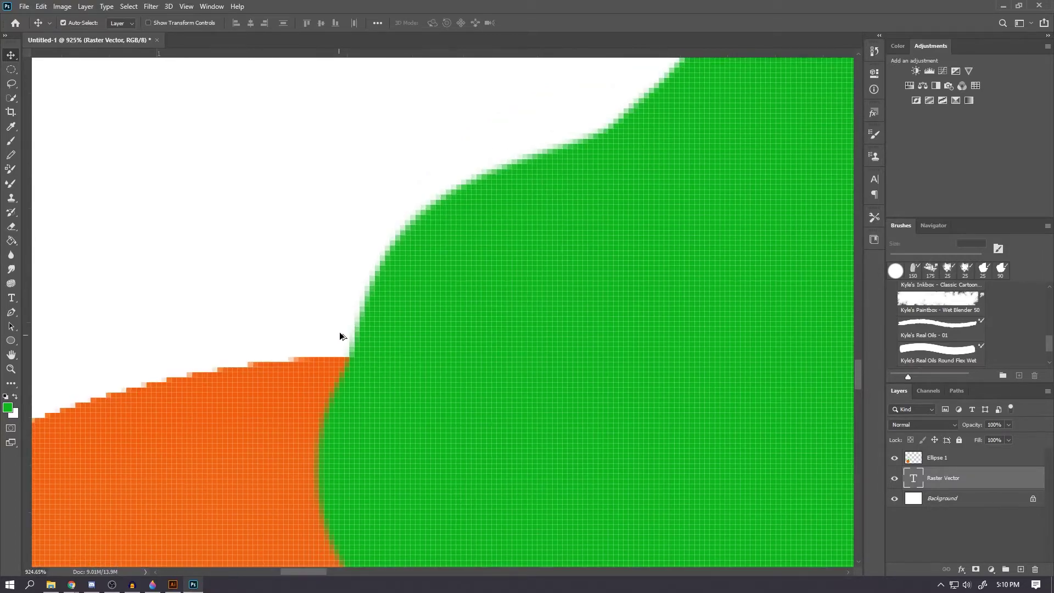
scroll(341, 341, "down", 8)
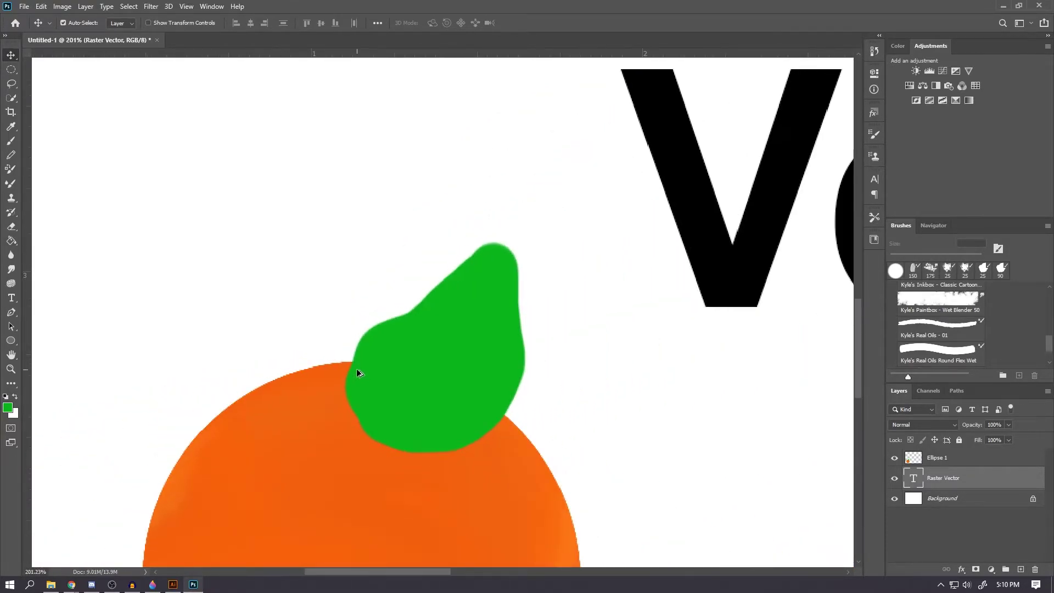
scroll(356, 373, "down", 1)
scroll(414, 454, "down", 1)
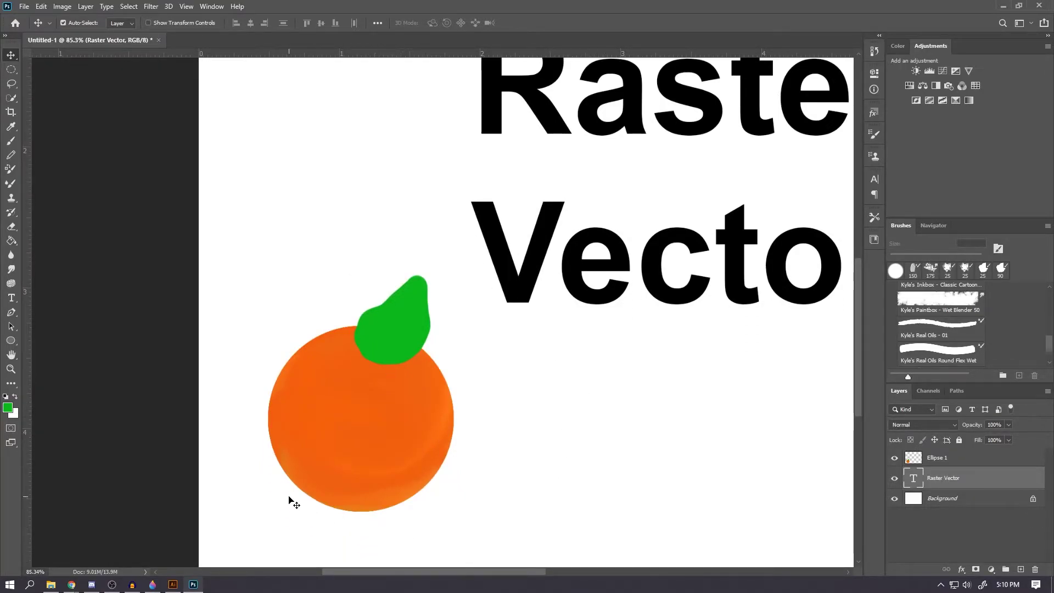
Switch to the Illustrator Vector document and zoom deep into the ellipse edge.
key("alt+Tab")
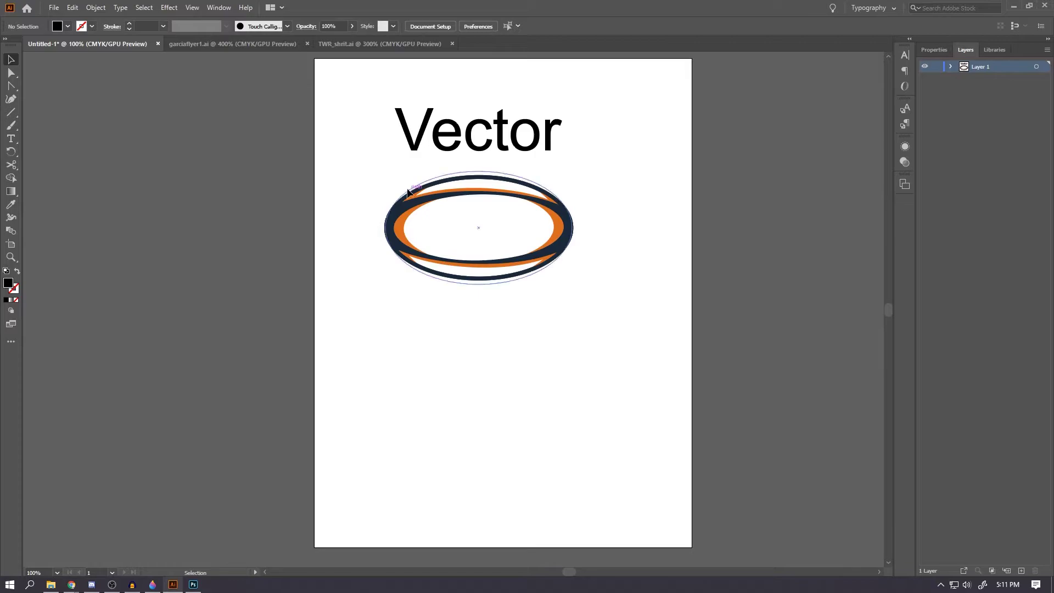
scroll(416, 191, "up", 3)
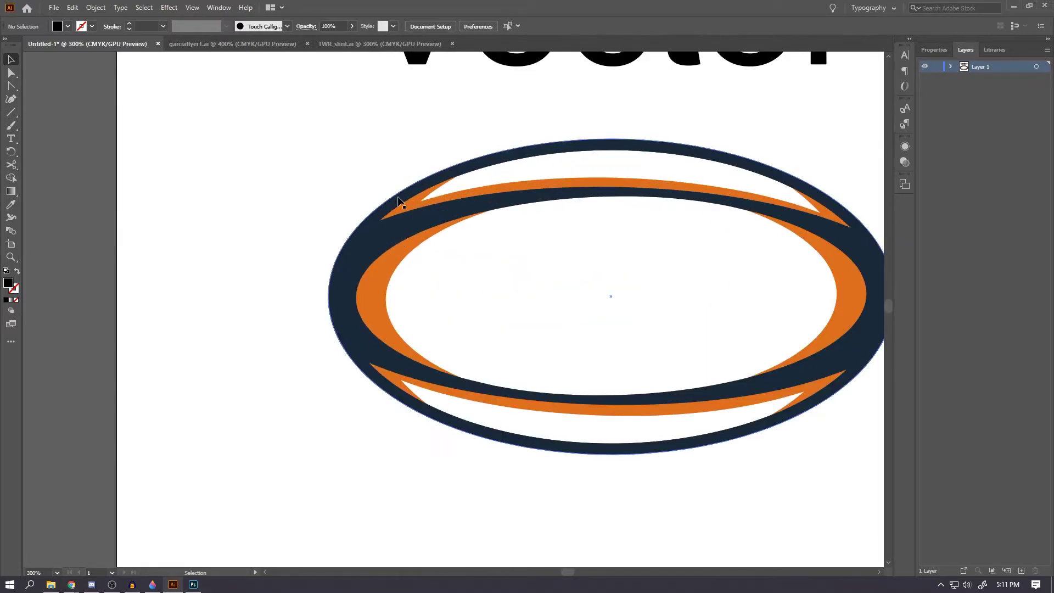
scroll(399, 200, "up", 10)
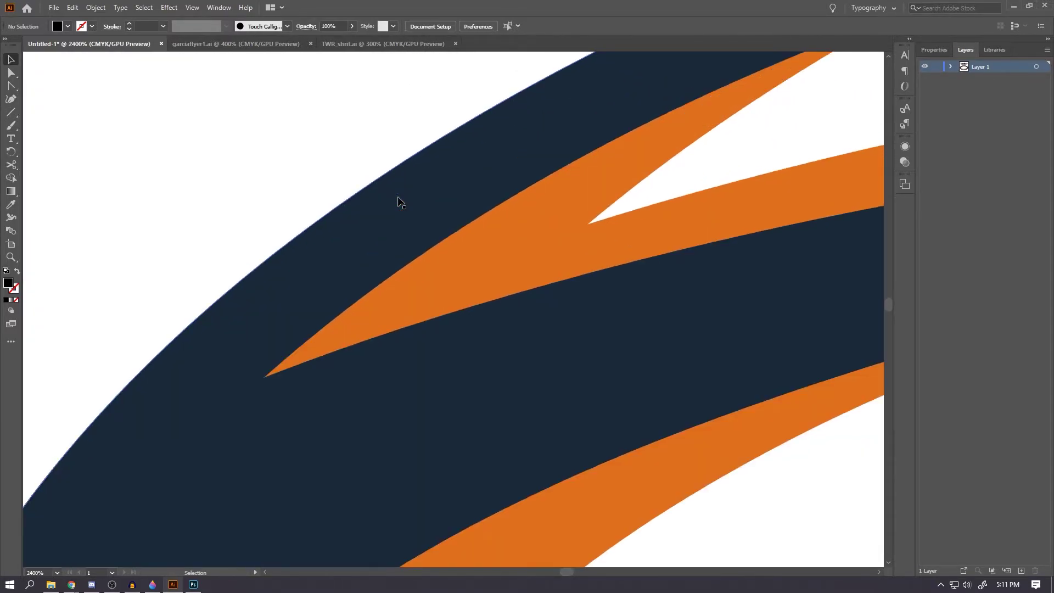
scroll(399, 202, "up", 7)
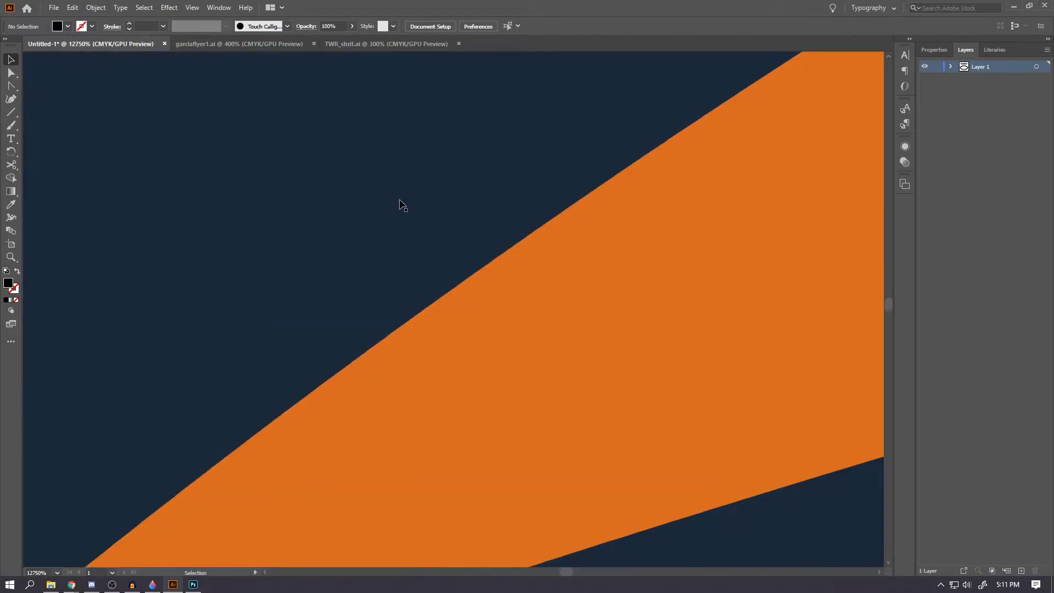
scroll(450, 253, "down", 3)
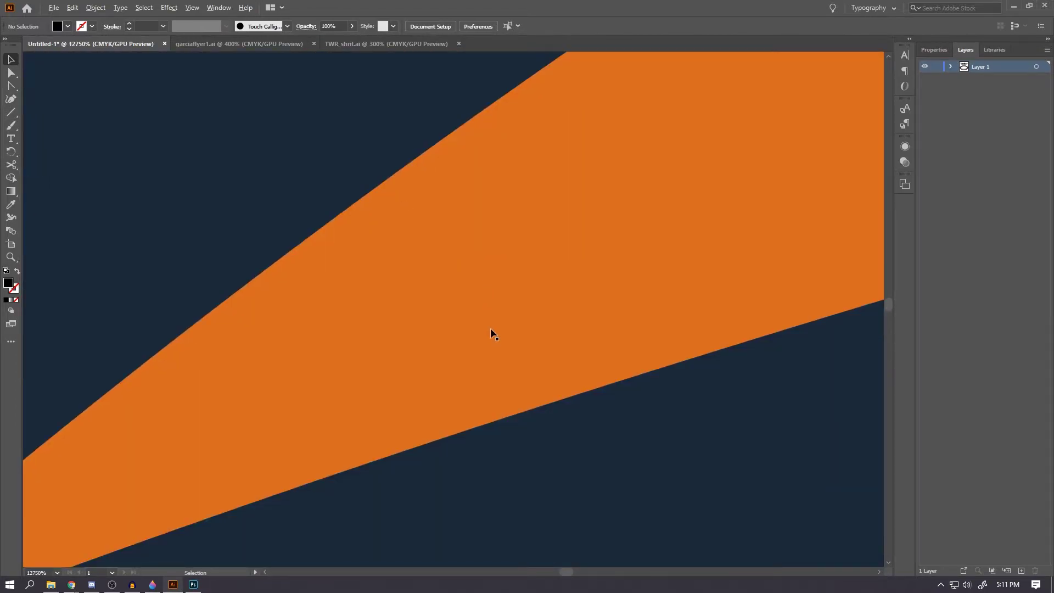
scroll(492, 332, "down", 7)
scroll(739, 202, "up", 12)
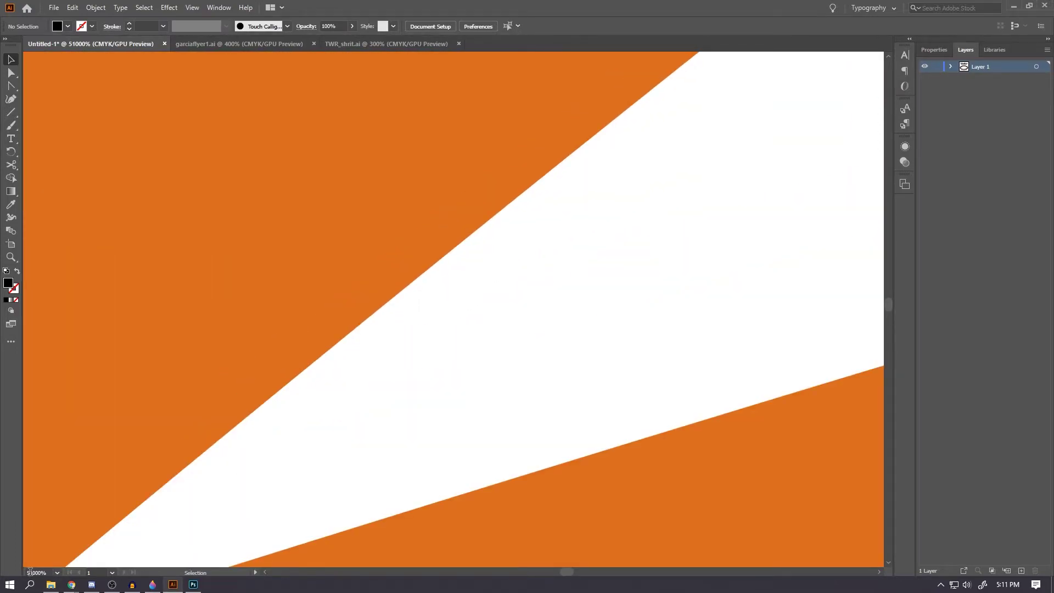
Zoom back out to fit the whole artboard in view.
scroll(251, 307, "down", 5)
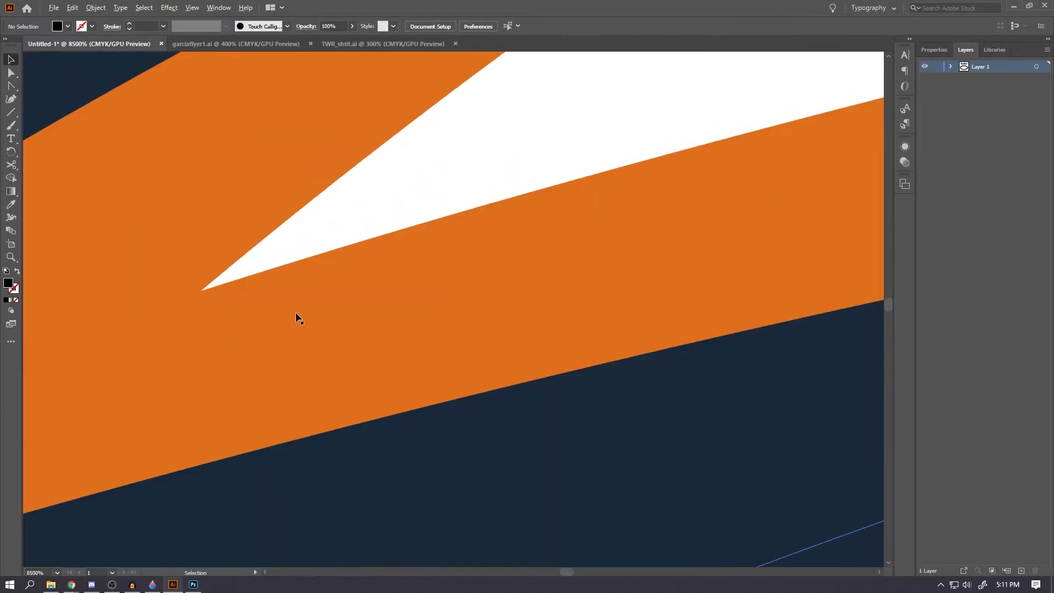
scroll(296, 317, "down", 8)
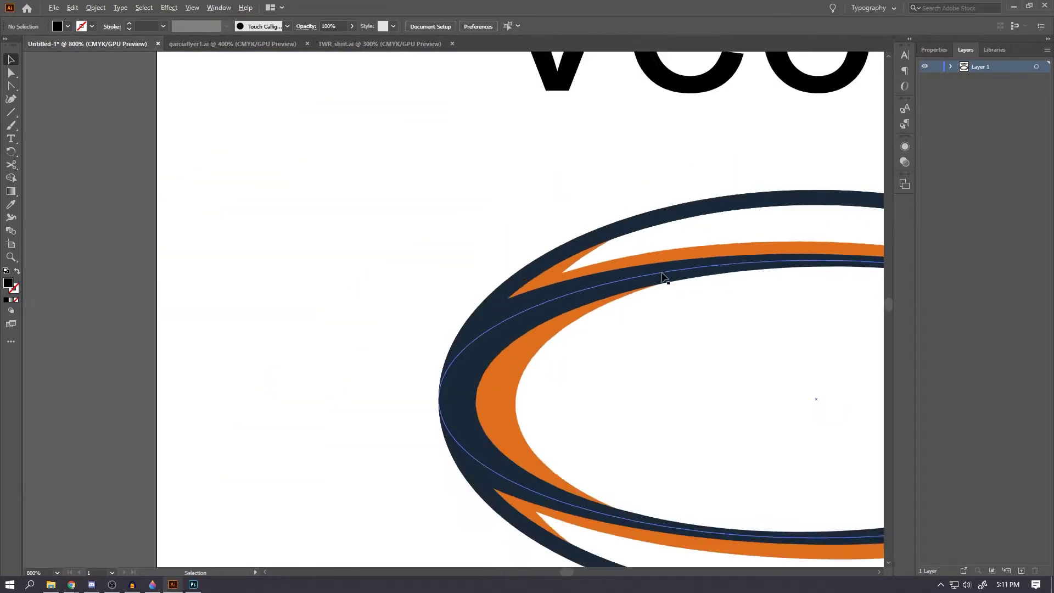
scroll(664, 277, "down", 6)
scroll(838, 366, "down", 1)
scroll(839, 373, "up", 2)
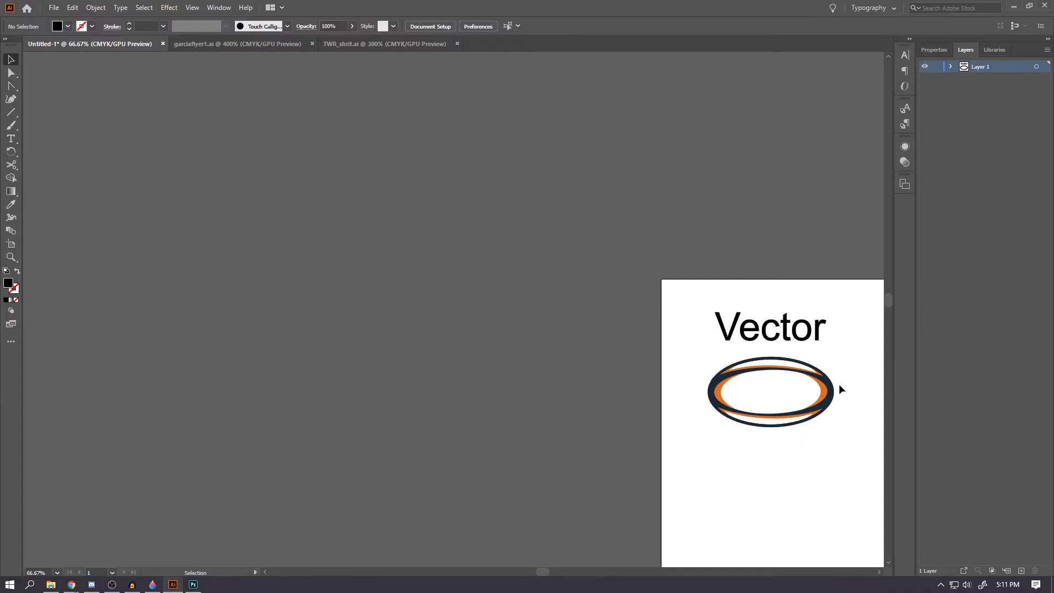
scroll(839, 389, "down", 1)
scroll(537, 572, "right", 4)
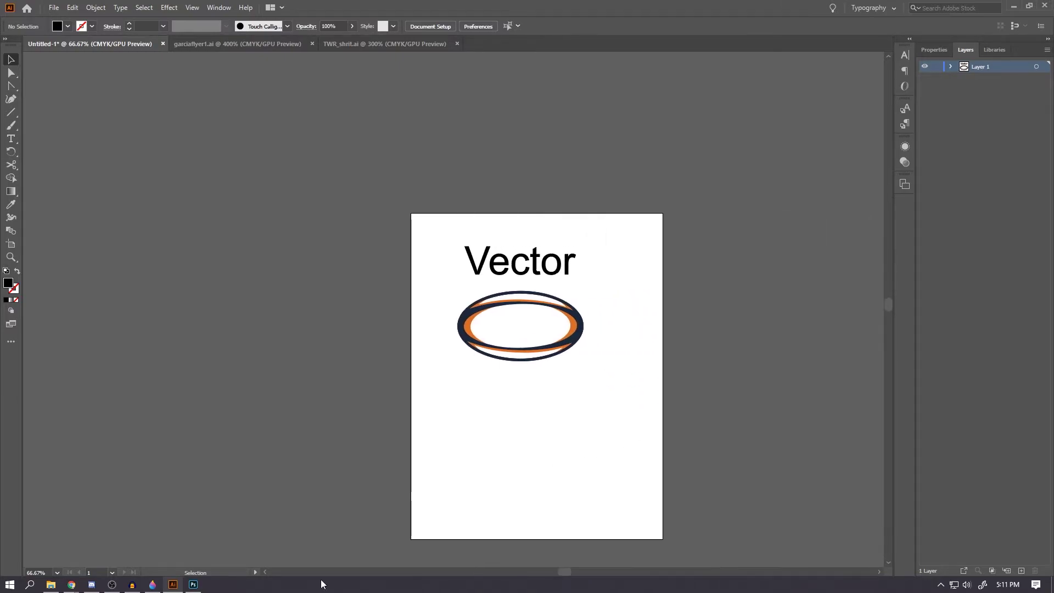
scroll(565, 333, "up", 4)
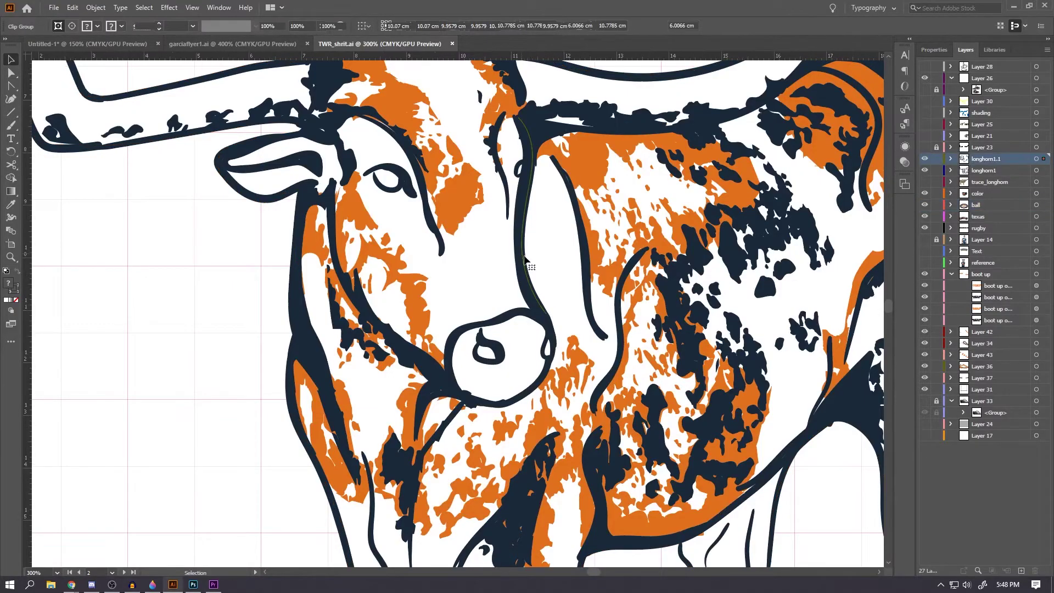
Raise the longhorn outline's stroke weight to 4 pt, then undo the change.
scroll(537, 261, "up", 2)
scroll(537, 261, "up", 1)
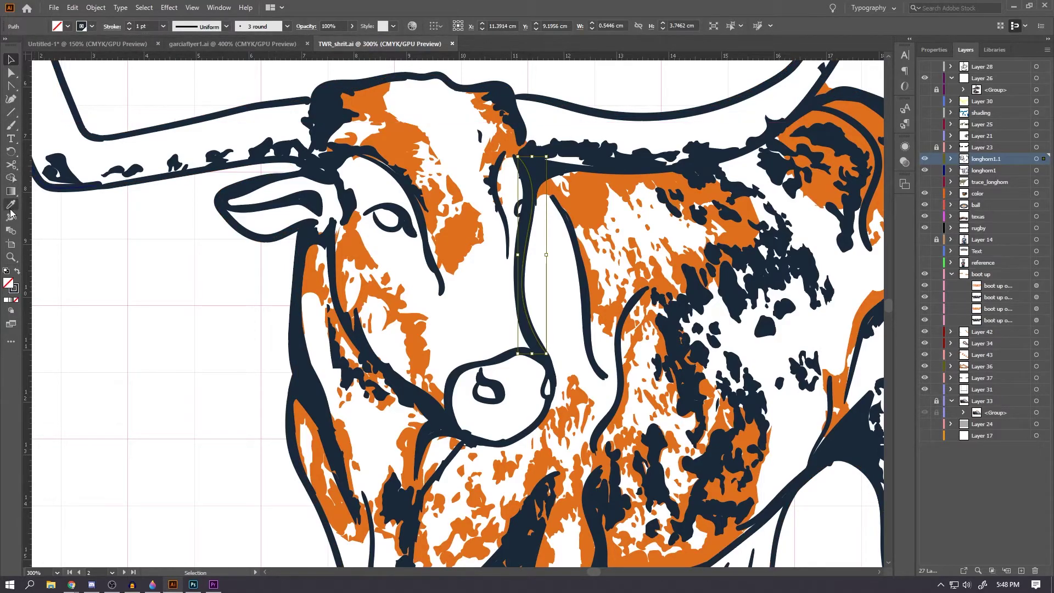
left_click(129, 25)
left_click(129, 25)
left_click(130, 25)
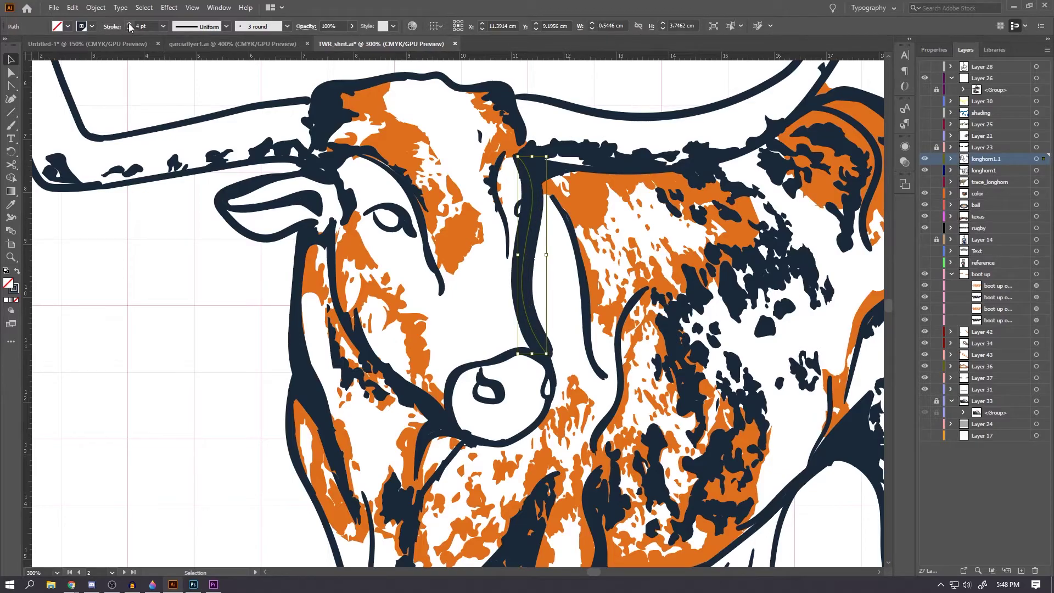
key("ctrl+z")
key("ctrl+z")
key("ctrl+z")
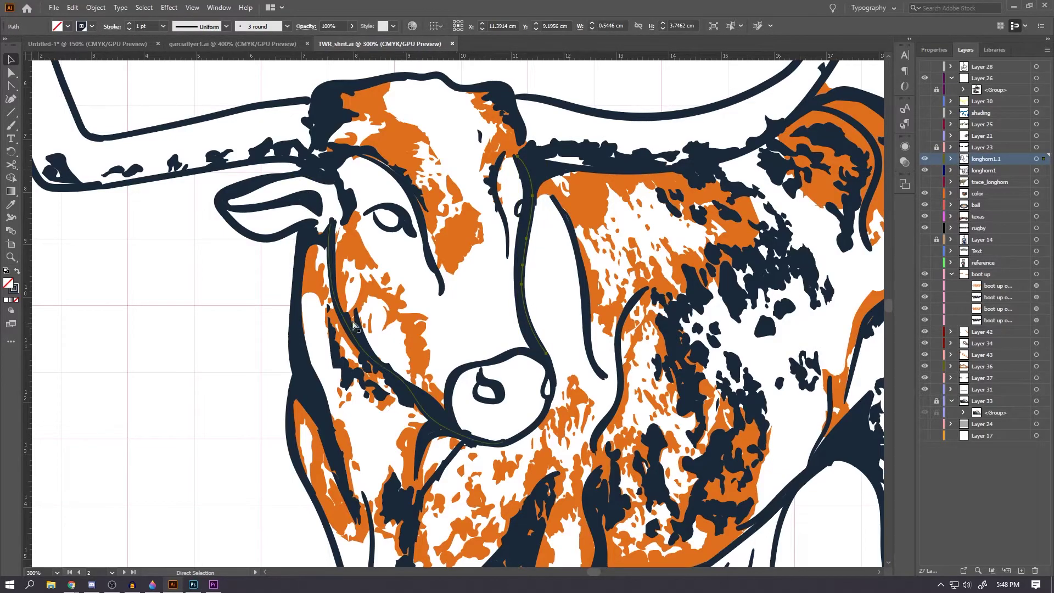
Zoom and pan around the longhorn artwork to inspect it.
scroll(357, 316, "down", 2)
scroll(356, 316, "down", 1)
scroll(299, 276, "up", 2)
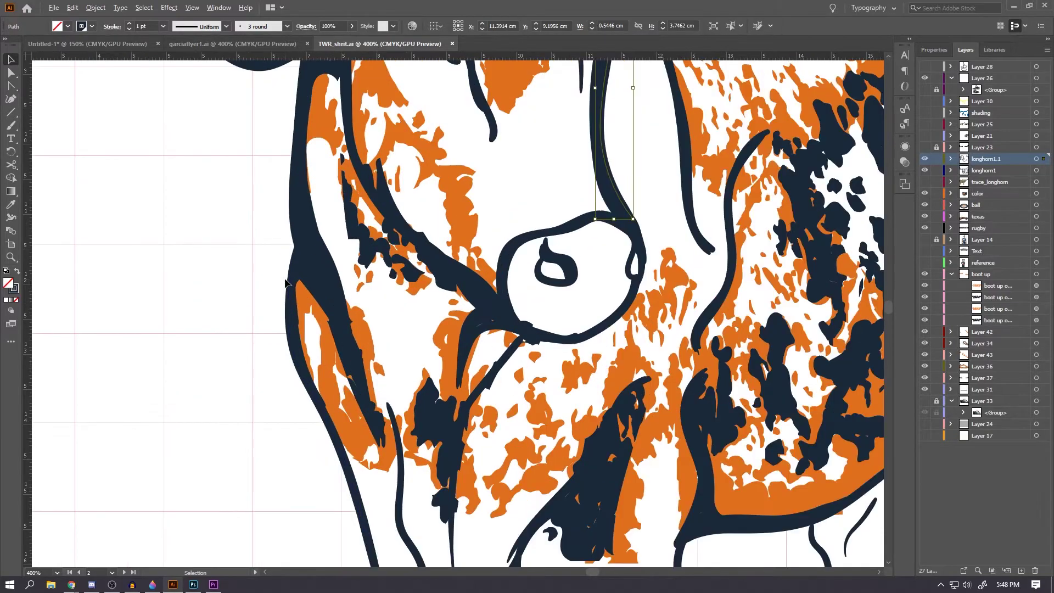
scroll(301, 276, "up", 5)
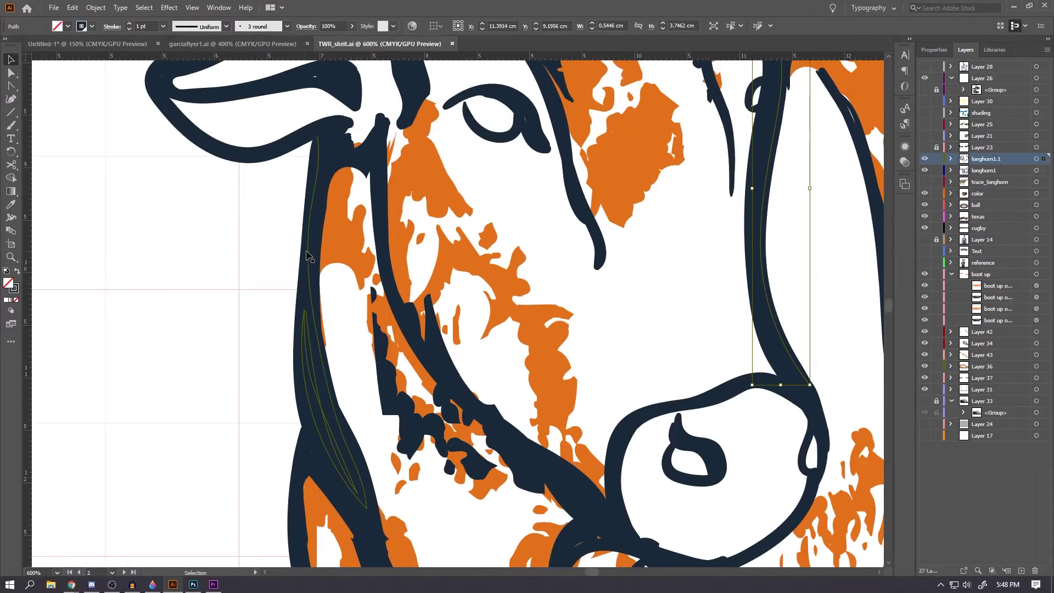
scroll(308, 254, "down", 2)
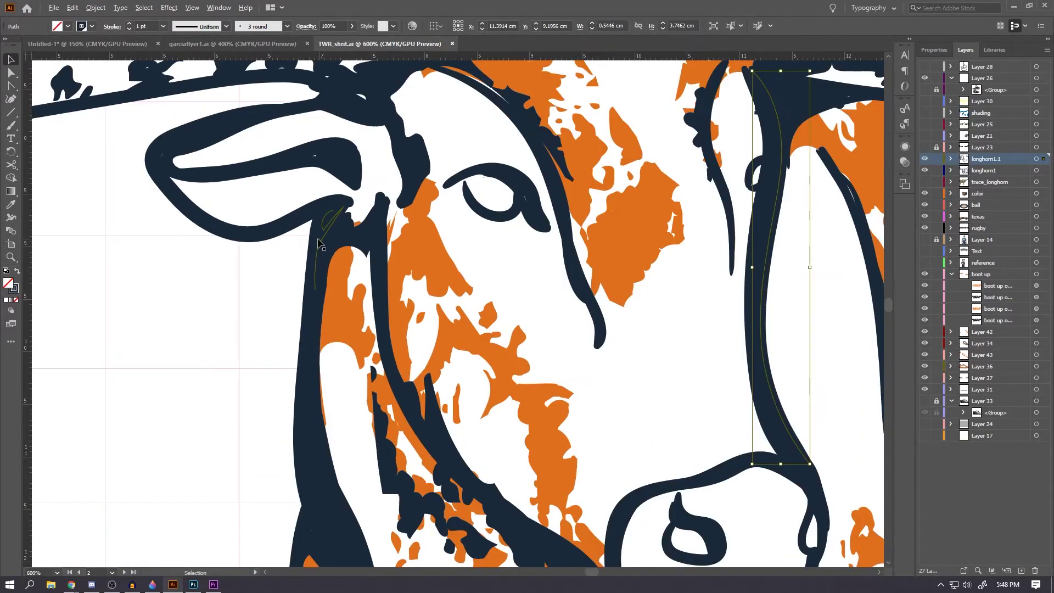
scroll(555, 322, "down", 5)
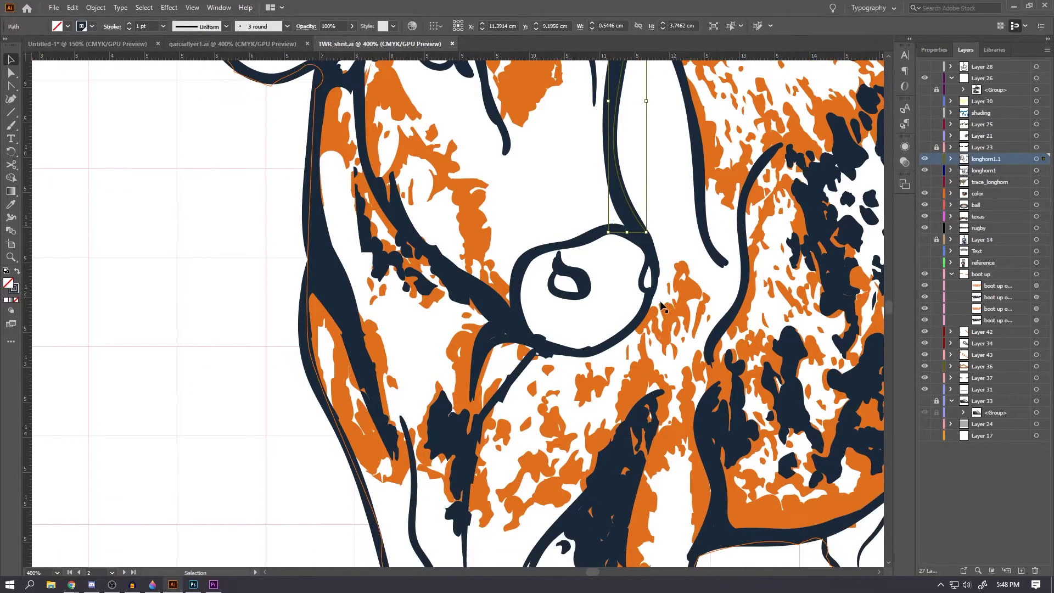
scroll(556, 323, "down", 2)
scroll(583, 287, "down", 2)
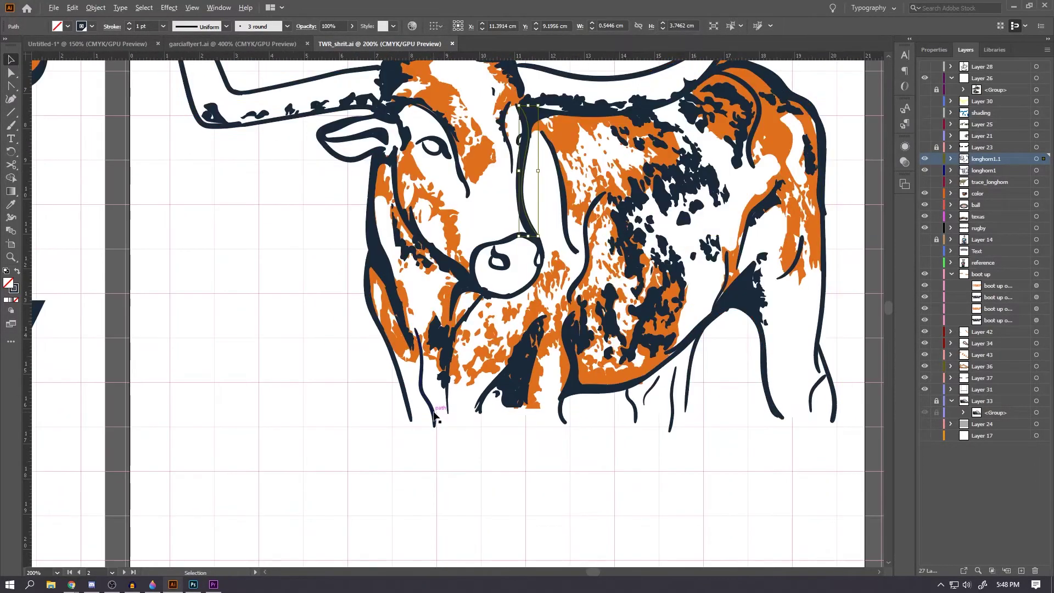
scroll(849, 158, "up", 2)
scroll(799, 146, "up", 2)
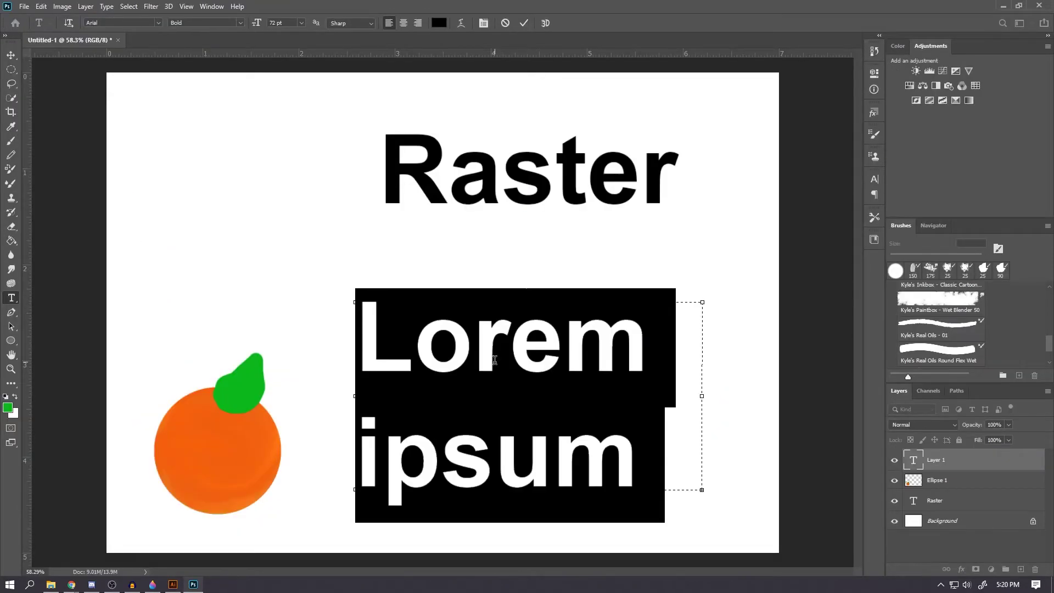
Type 'Artwork' and set the list text size to 60 pt.
type("Artwork")
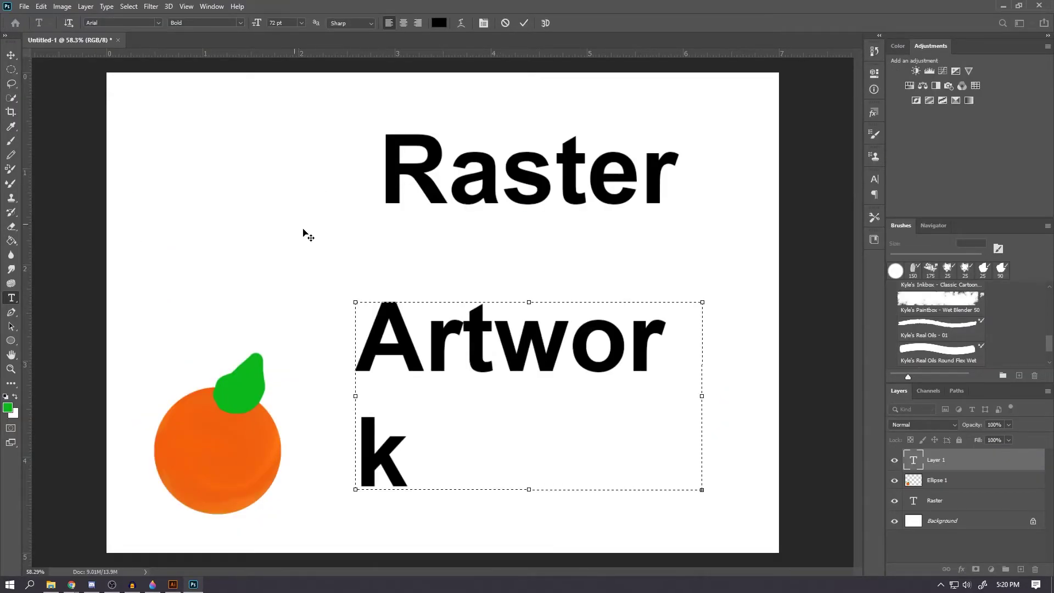
key("ctrl+a")
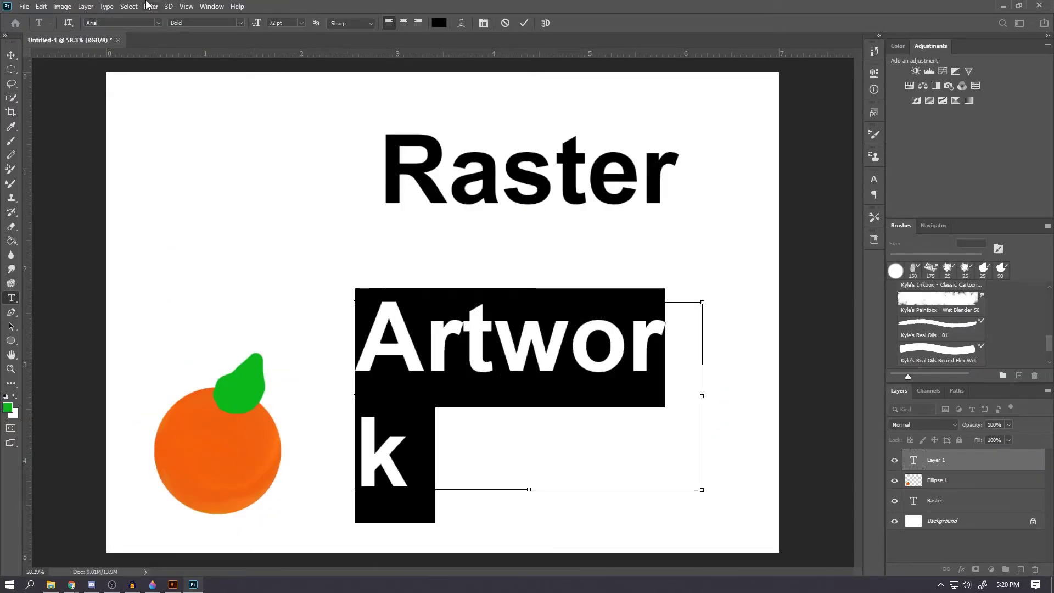
left_click(300, 23)
left_click(288, 96)
left_click(461, 352)
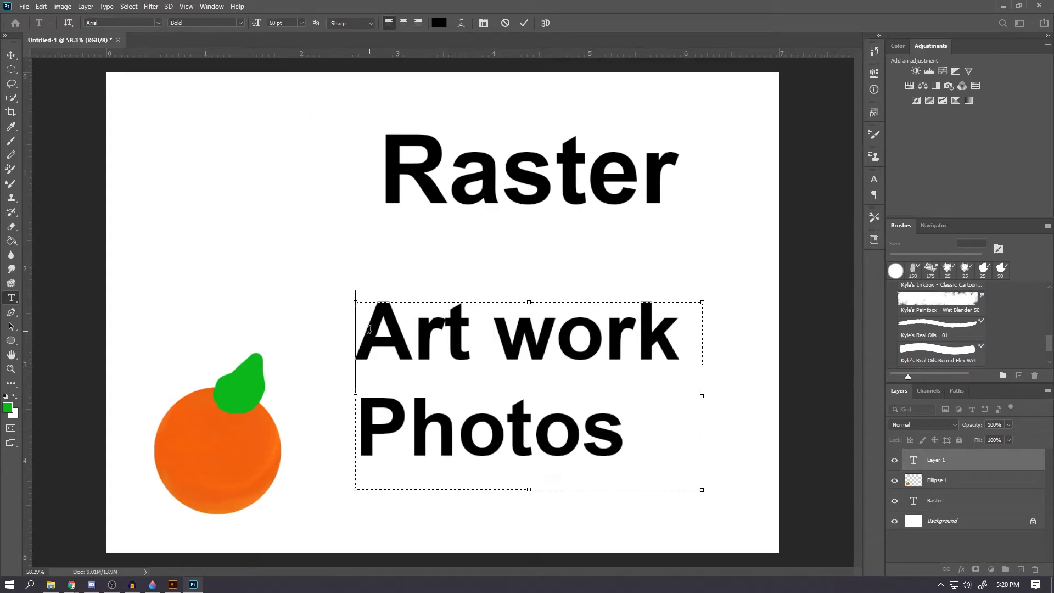
Colour 'Art work' teal and 'Photos' bright green, then commit the text.
left_click(439, 22)
left_click(324, 219)
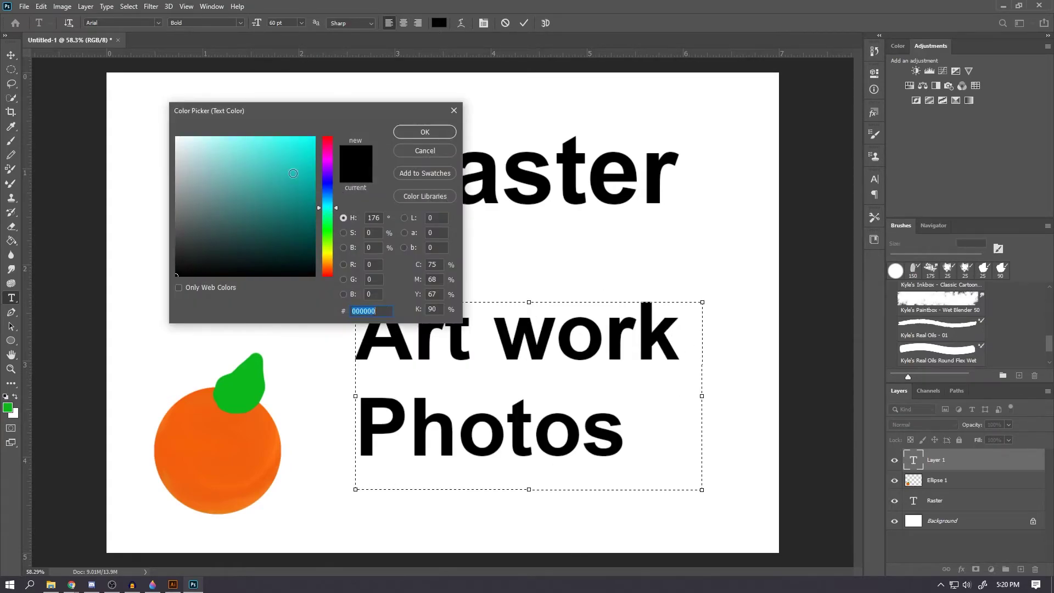
left_click(307, 212)
left_click(424, 132)
left_click_drag(626, 434, 355, 420)
left_click(439, 23)
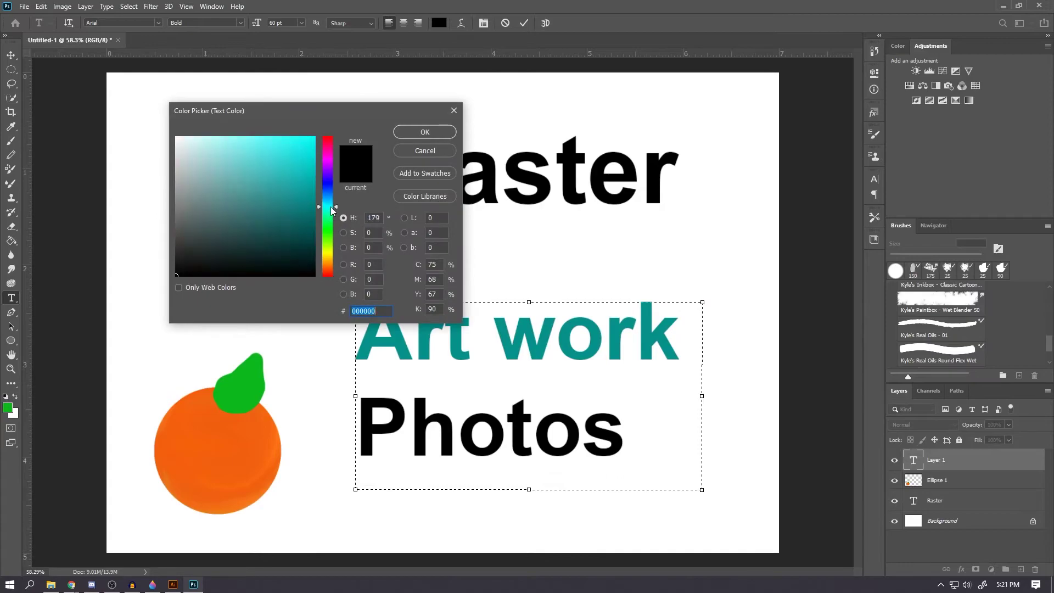
left_click(335, 211)
left_click(421, 132)
left_click(14, 104)
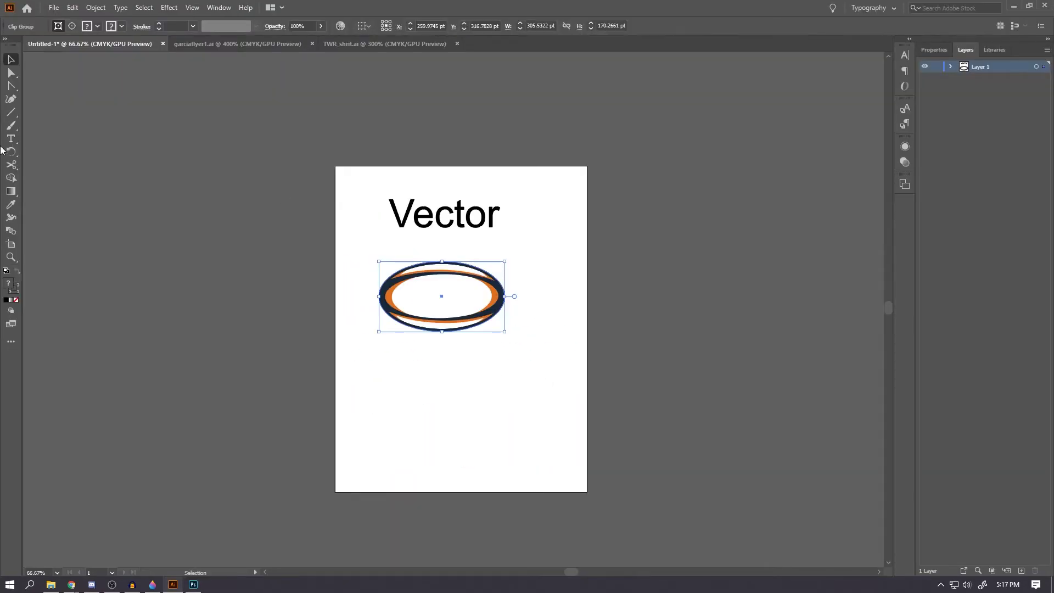
Type a three-line list: 'Logos', 'T Shirts', 'Product Labels'.
left_click(11, 138)
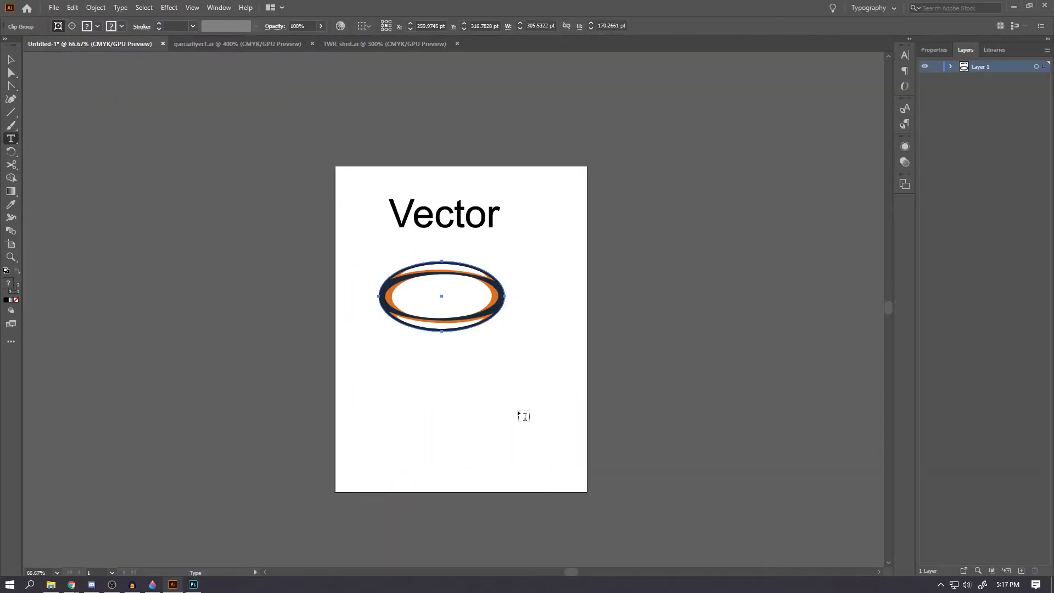
left_click(415, 390)
type("Logos")
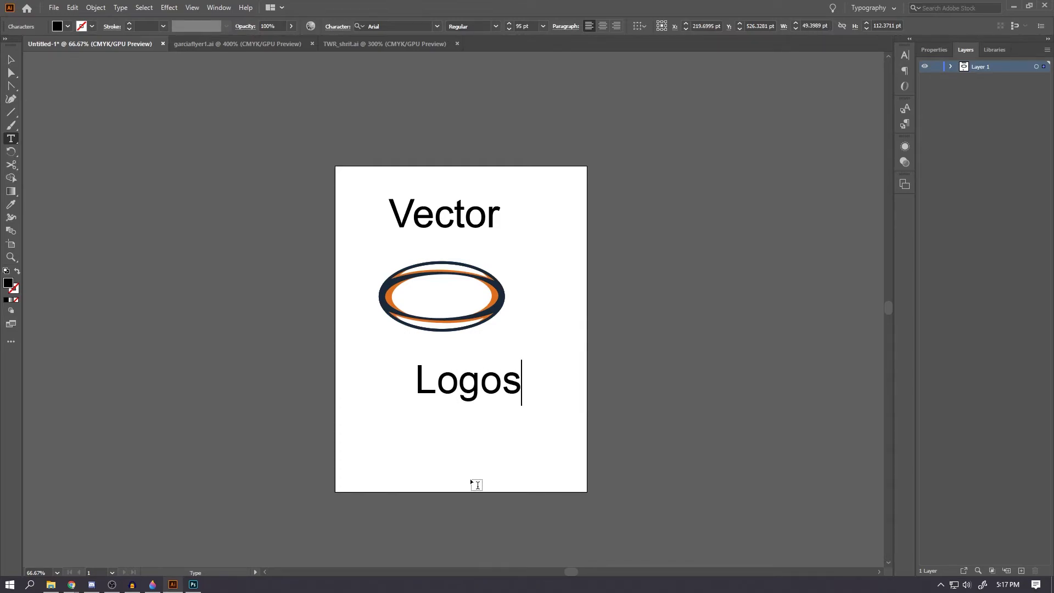
key("Return")
type("T Shirts")
key("Return")
type("Pro")
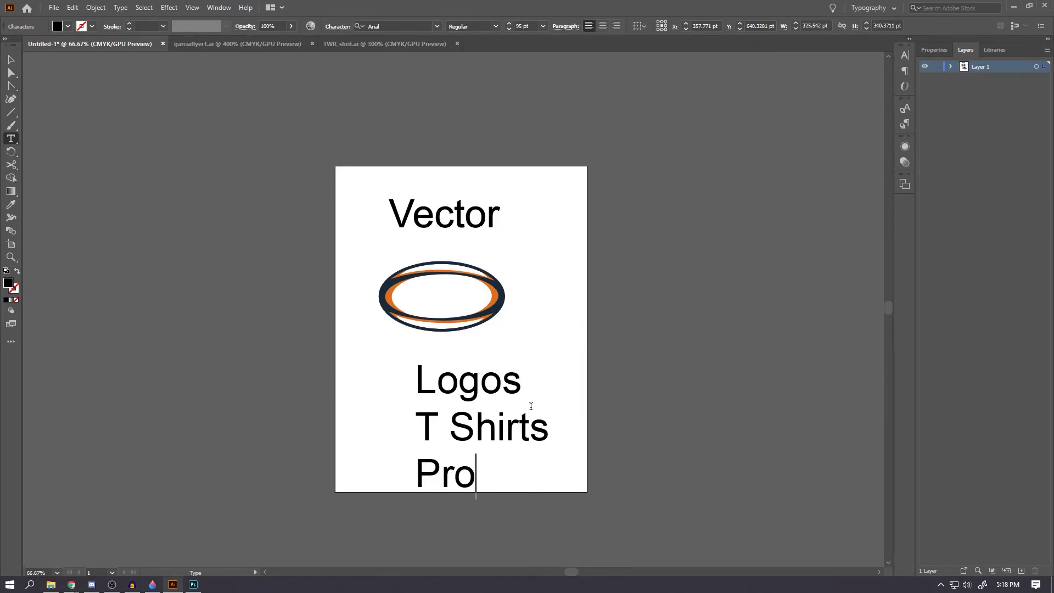
type("duct Labels")
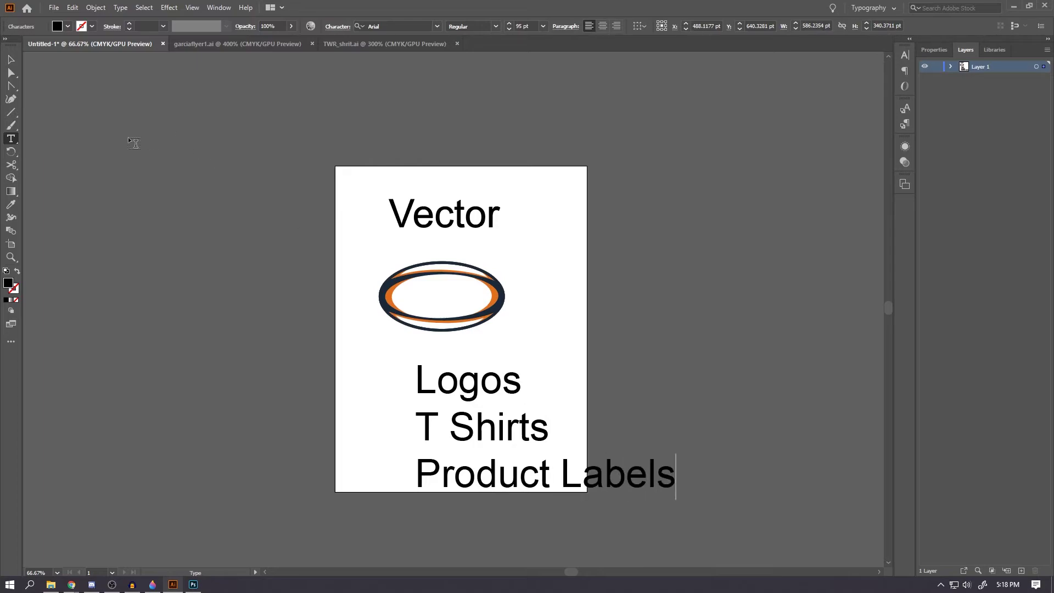
key("Escape")
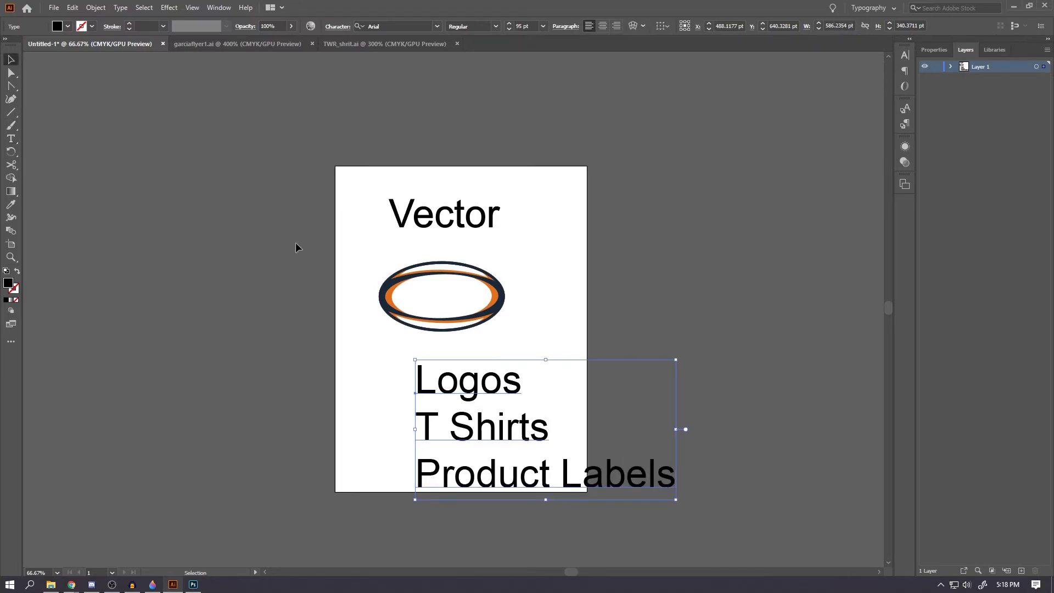
Reduce the list to 83 pt and place it beneath the ellipse.
left_click_drag(490, 385, 426, 367)
left_click(505, 29)
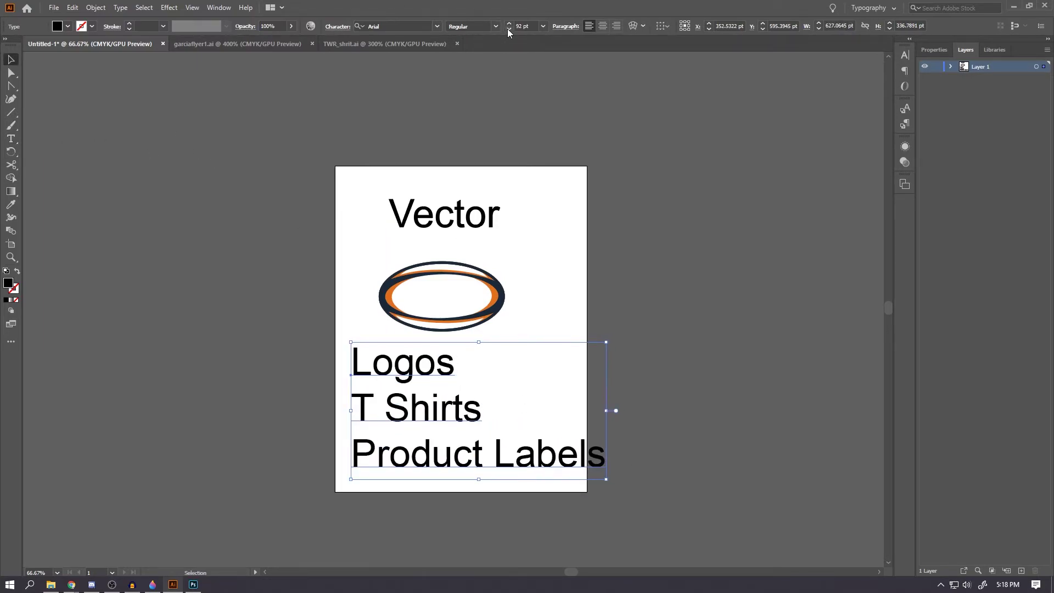
left_click_drag(440, 409, 434, 404)
left_click(447, 489)
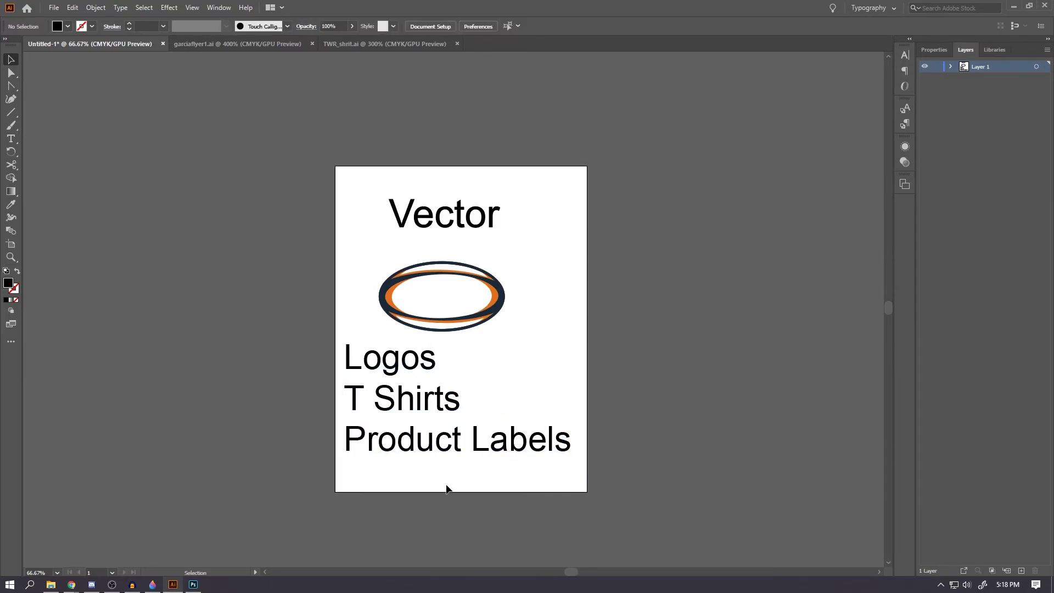
scroll(376, 459, "up", 2)
scroll(722, 277, "up", 1)
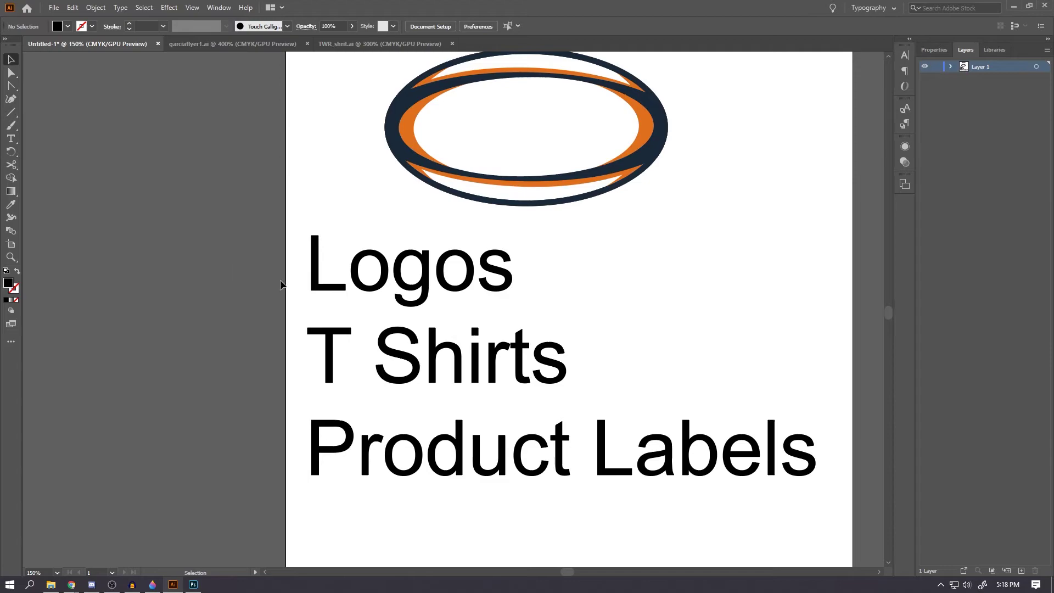
Set the fill of Logos, T Shirts and Product Labels to a blue swatch.
key("t")
double_click(313, 264)
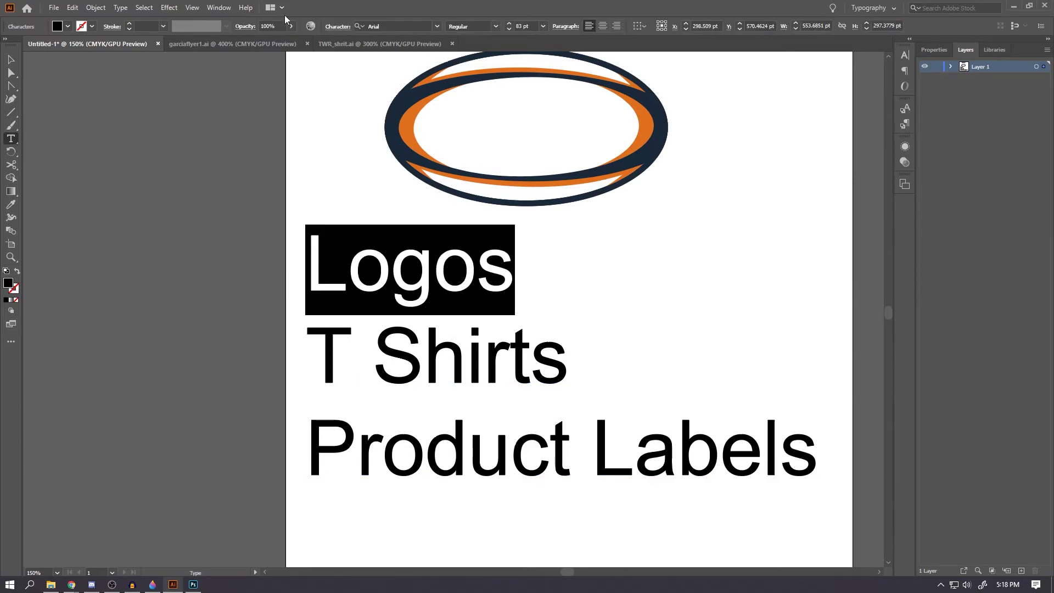
left_click(68, 27)
left_click(71, 49)
double_click(537, 362)
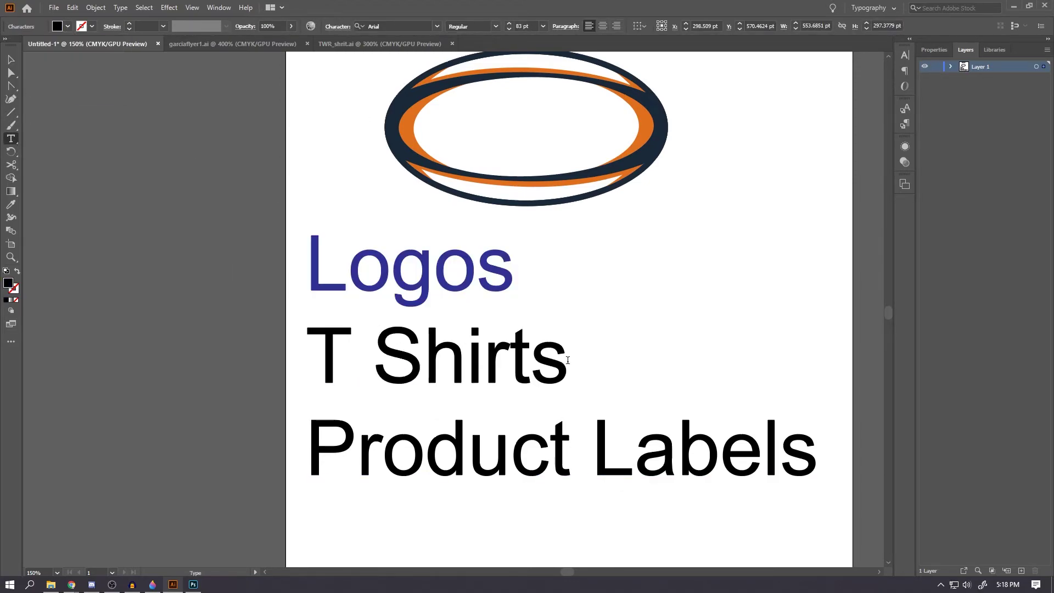
triple_click(562, 357)
left_click(67, 26)
left_click(92, 52)
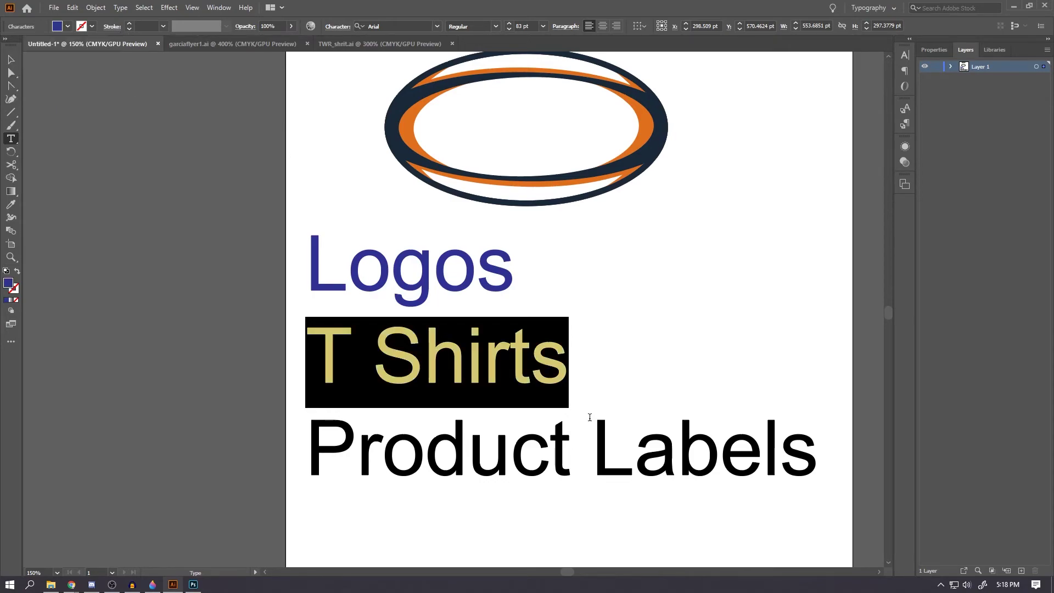
left_click(590, 434)
triple_click(590, 434)
left_click(67, 26)
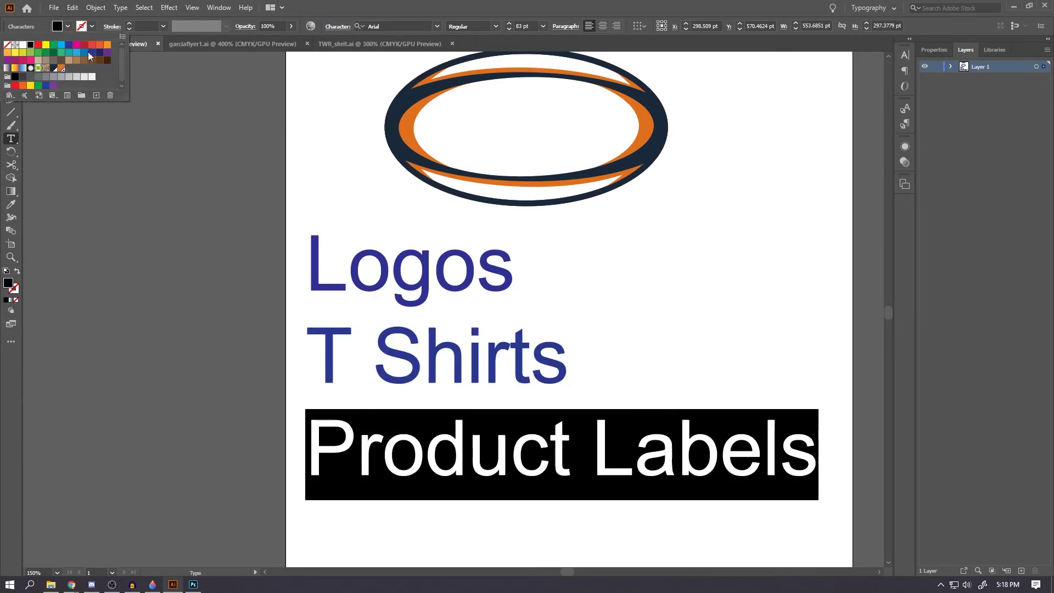
left_click(91, 52)
key("Escape")
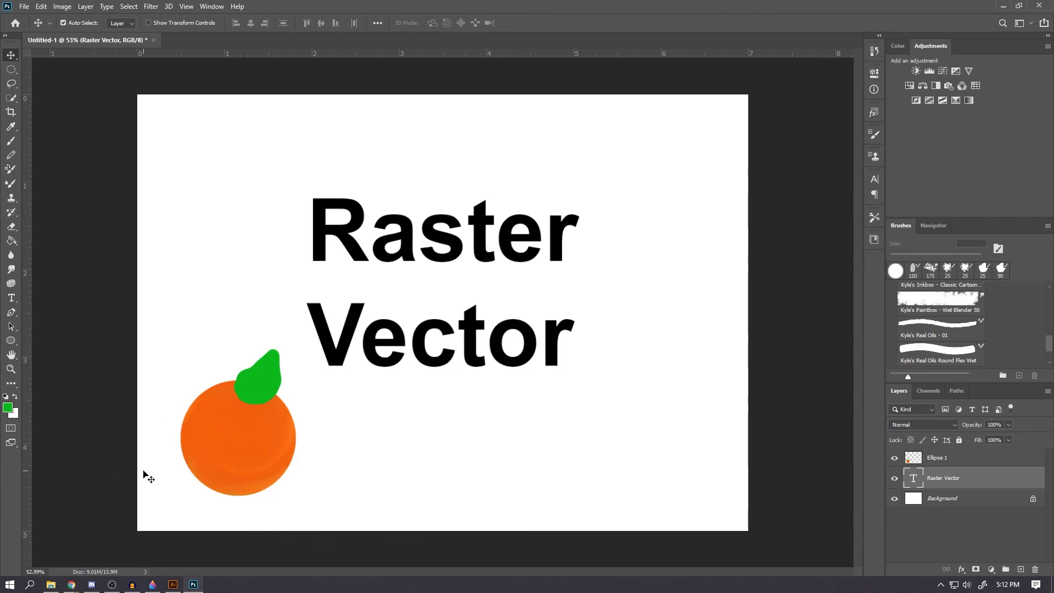
Zoom the canvas from 53% to about 94% around the orange.
scroll(149, 467, "up", 1)
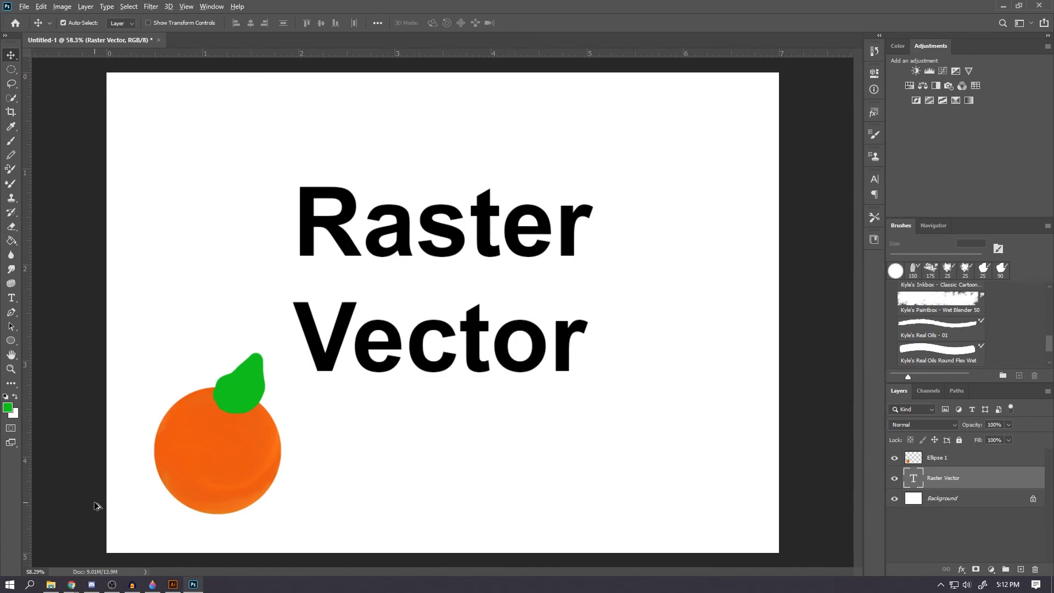
scroll(96, 505, "up", 5)
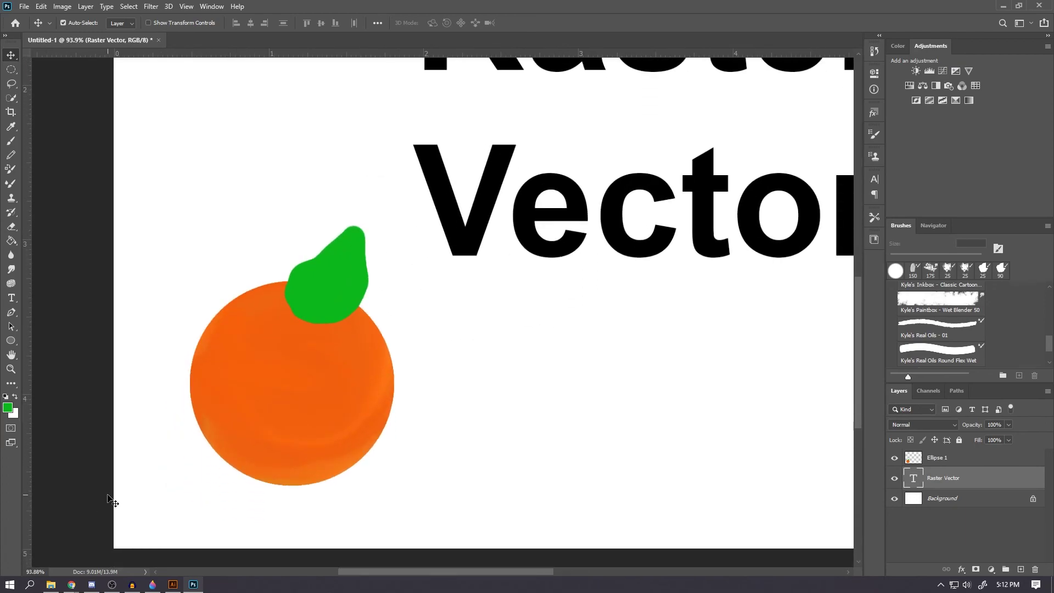